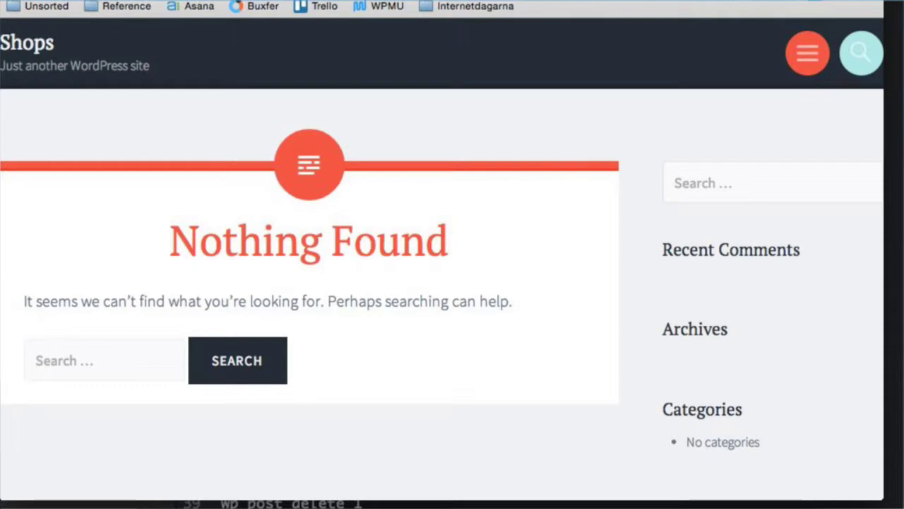
Open the WordPress admin of blog.local and bring up the "Hello world!" post for editing.
{"action": "key", "text": "super+r"}
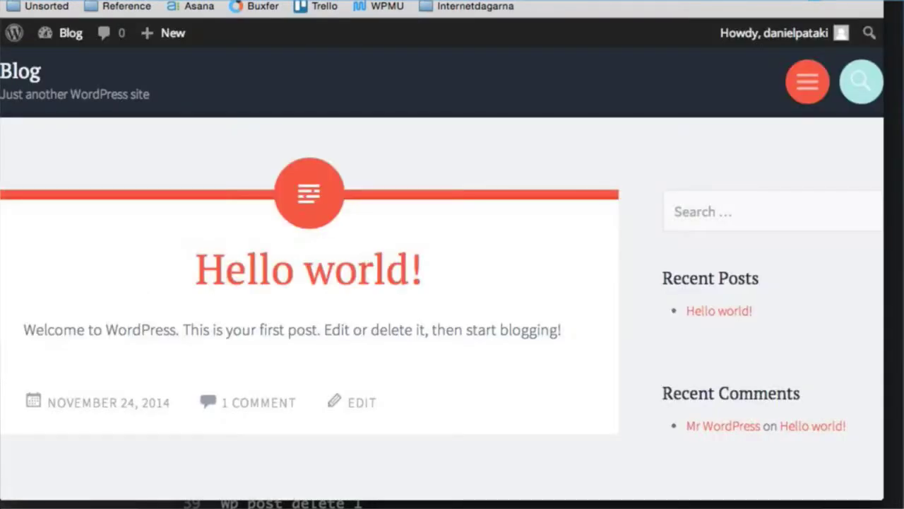
{"action": "key", "text": "super+l"}
{"action": "type", "text": "blog.local/wp-"}
{"action": "key", "text": "Return"}
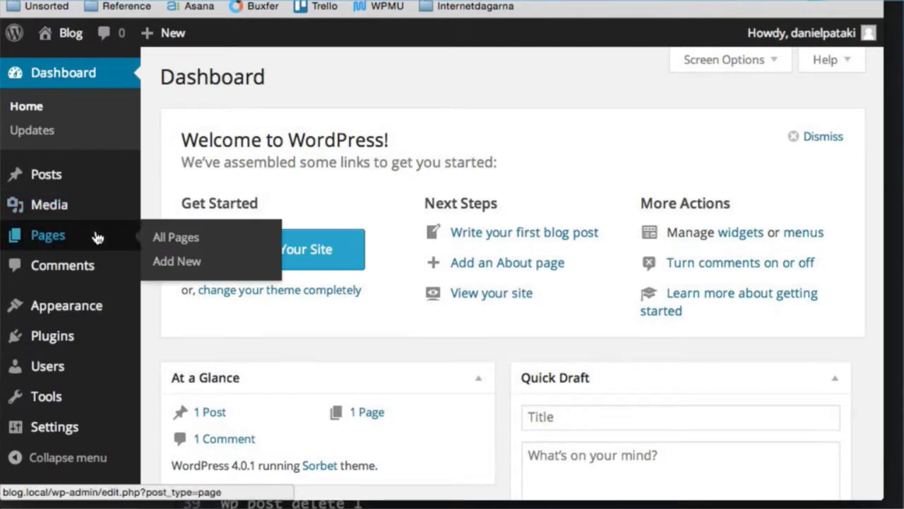
{"action": "left_click", "coordinate": [88, 185]}
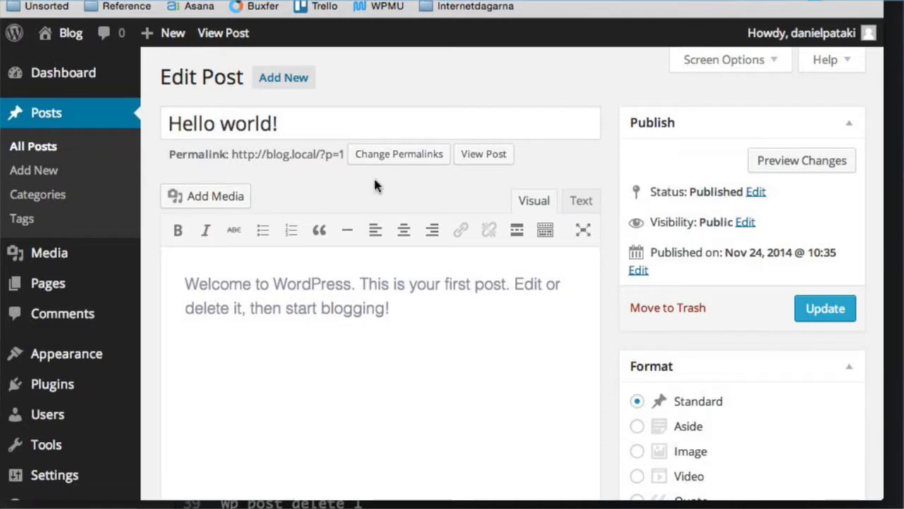
Append the text "This book 200 pages" to the end of the post's content.
{"action": "scroll", "coordinate": [424, 269], "scroll_direction": "down", "scroll_amount": 1}
{"action": "left_click", "coordinate": [440, 283]}
{"action": "type", "text": "T"}
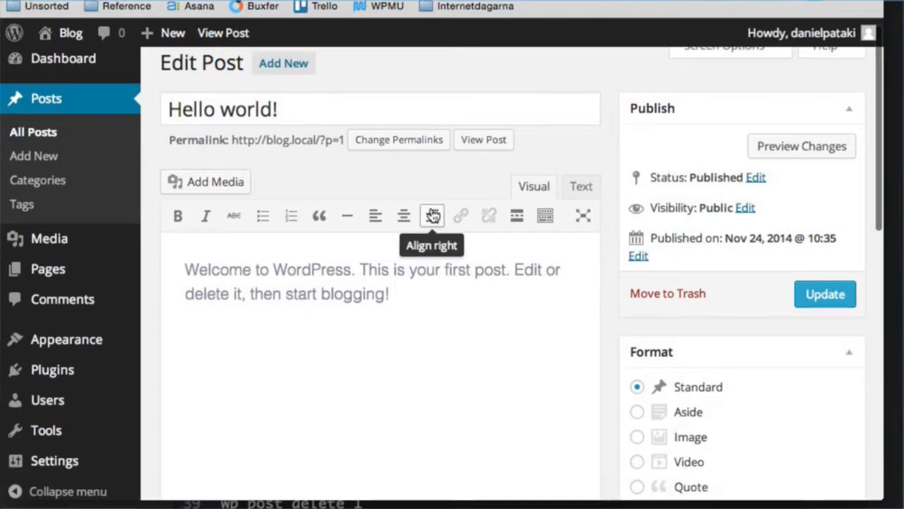
{"action": "type", "text": "his book 200pa"}
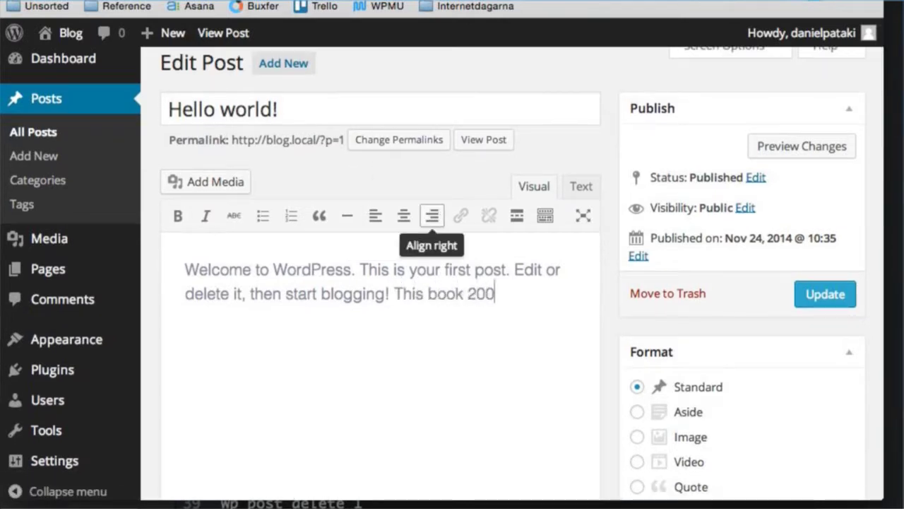
{"action": "key", "text": "BackSpace"}
{"action": "key", "text": "BackSpace"}
{"action": "type", "text": "pages"}
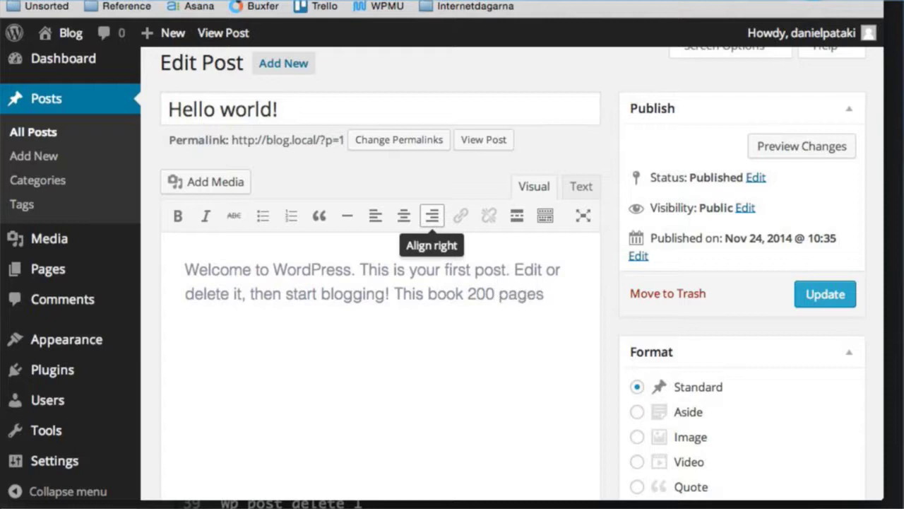
Enable the Custom Fields box on the post editing screen, and close the screen options.
{"action": "scroll", "coordinate": [632, 160], "scroll_direction": "up", "scroll_amount": 1}
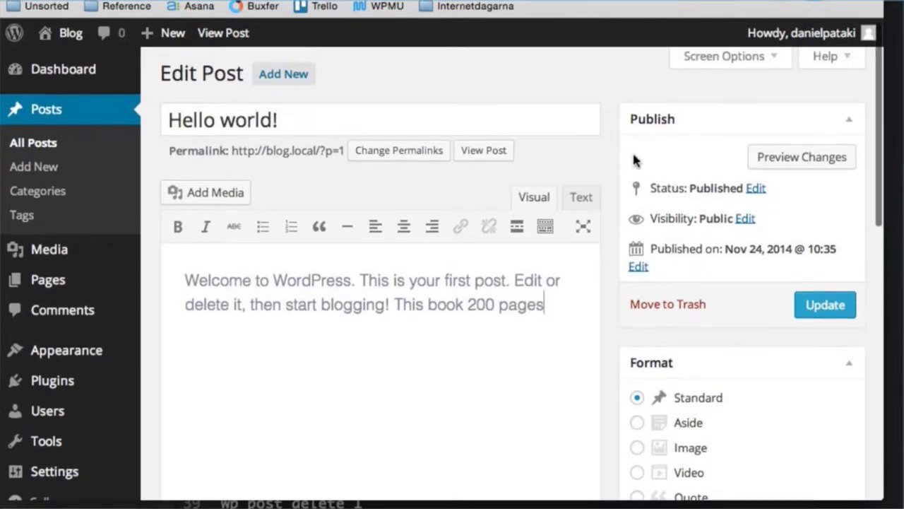
{"action": "left_click", "coordinate": [769, 63]}
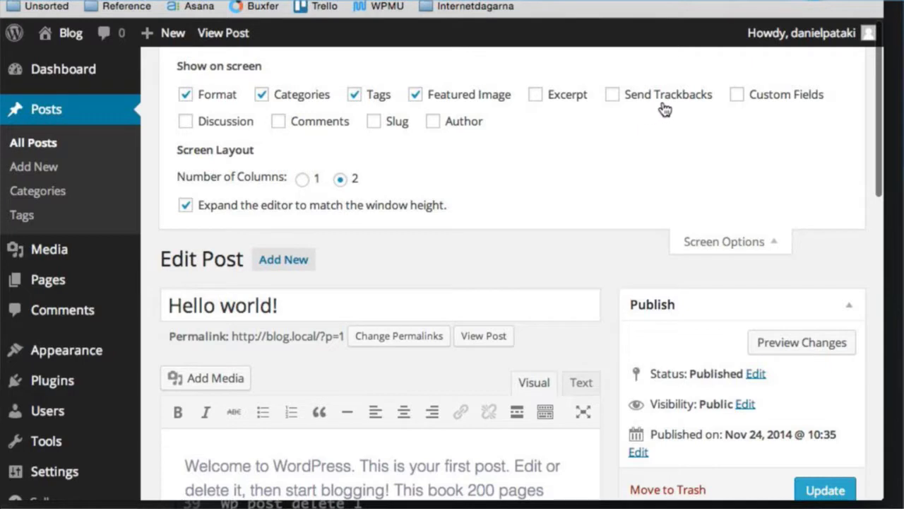
{"action": "left_click", "coordinate": [758, 97]}
{"action": "scroll", "coordinate": [683, 227], "scroll_direction": "down", "scroll_amount": 3}
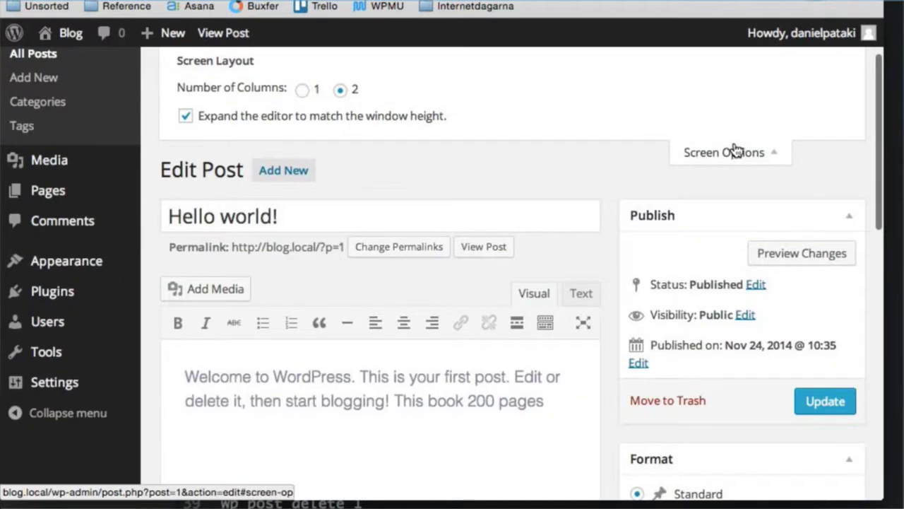
{"action": "left_click", "coordinate": [734, 151]}
Fill in a new custom field for the post with the name "pages" and the value 300.
{"action": "scroll", "coordinate": [693, 212], "scroll_direction": "down", "scroll_amount": 10}
{"action": "left_click", "coordinate": [303, 156]}
{"action": "type", "text": "pages"}
{"action": "left_click", "coordinate": [344, 156]}
{"action": "type", "text": "300"}
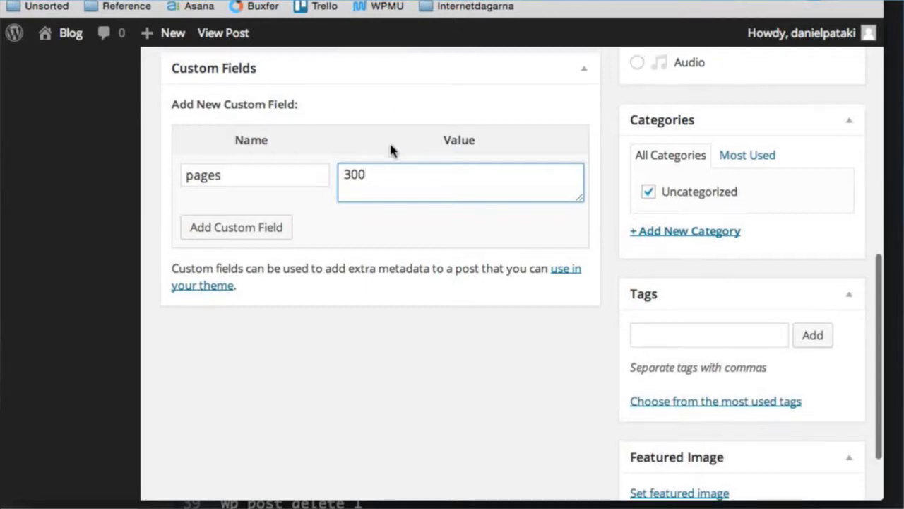
{"action": "scroll", "coordinate": [389, 141], "scroll_direction": "up", "scroll_amount": 1}
{"action": "scroll", "coordinate": [385, 145], "scroll_direction": "up", "scroll_amount": 1}
{"action": "scroll", "coordinate": [382, 138], "scroll_direction": "up", "scroll_amount": 10}
{"action": "scroll", "coordinate": [375, 146], "scroll_direction": "down", "scroll_amount": 6}
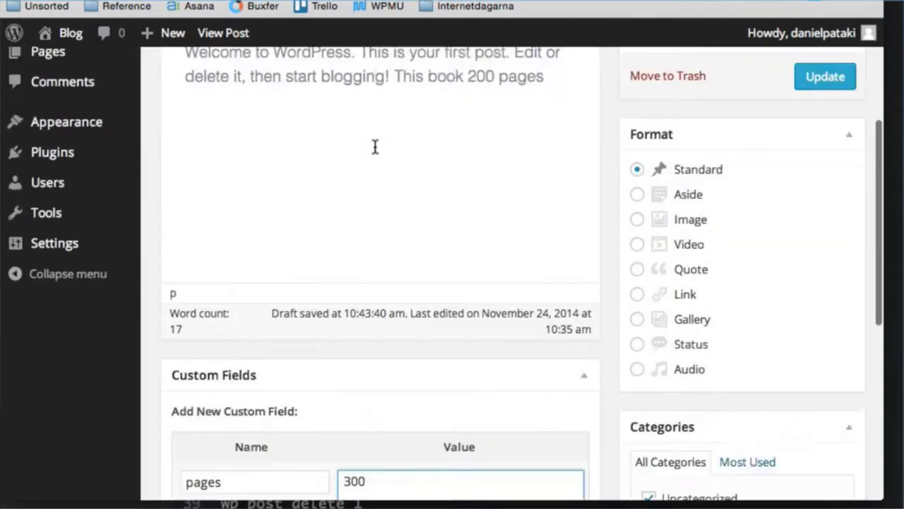
{"action": "scroll", "coordinate": [429, 276], "scroll_direction": "down", "scroll_amount": 1}
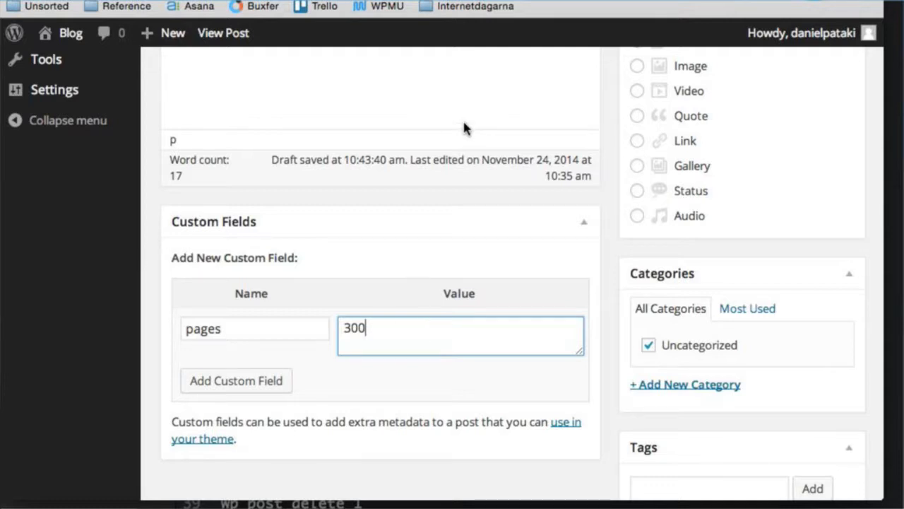
Leave the post without saving and activate the Advanced Custom Fields plugin.
{"action": "scroll", "coordinate": [460, 127], "scroll_direction": "up", "scroll_amount": 10}
{"action": "scroll", "coordinate": [241, 247], "scroll_direction": "down", "scroll_amount": 1}
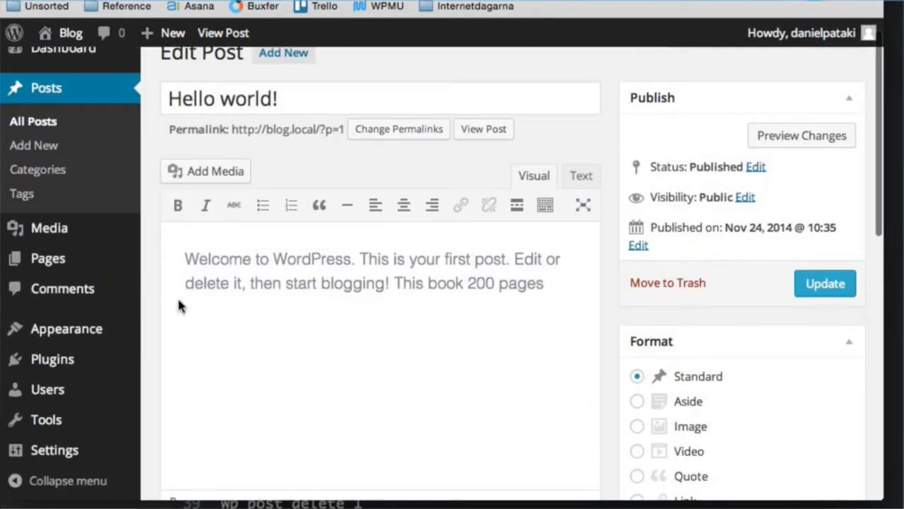
{"action": "left_click", "coordinate": [92, 358]}
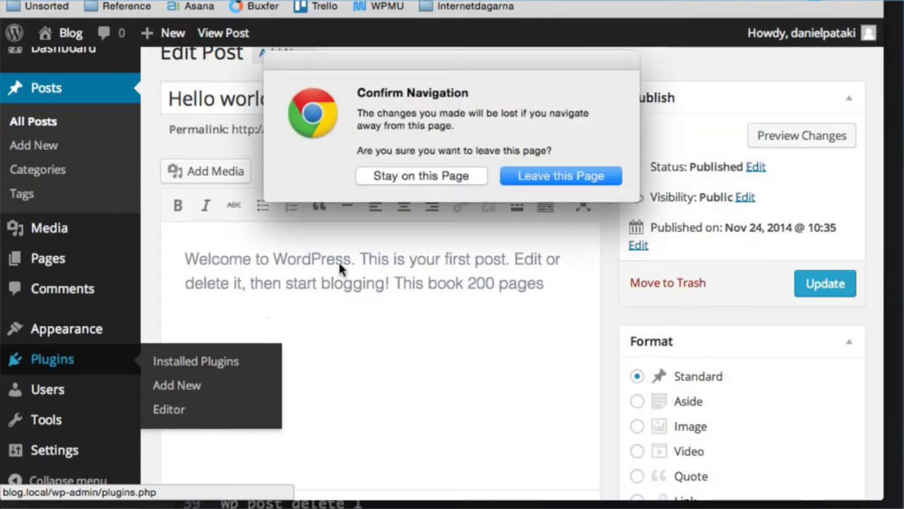
{"action": "left_click", "coordinate": [599, 171]}
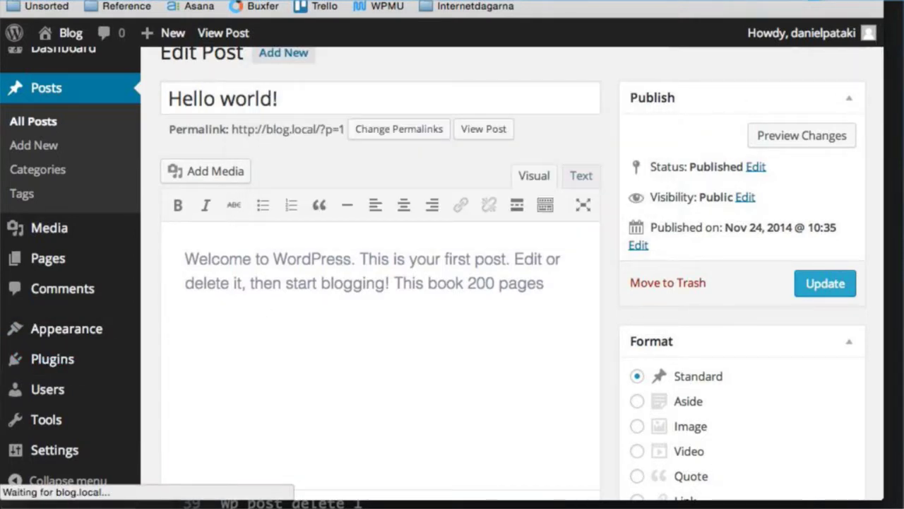
{"action": "key", "text": "super+Tab"}
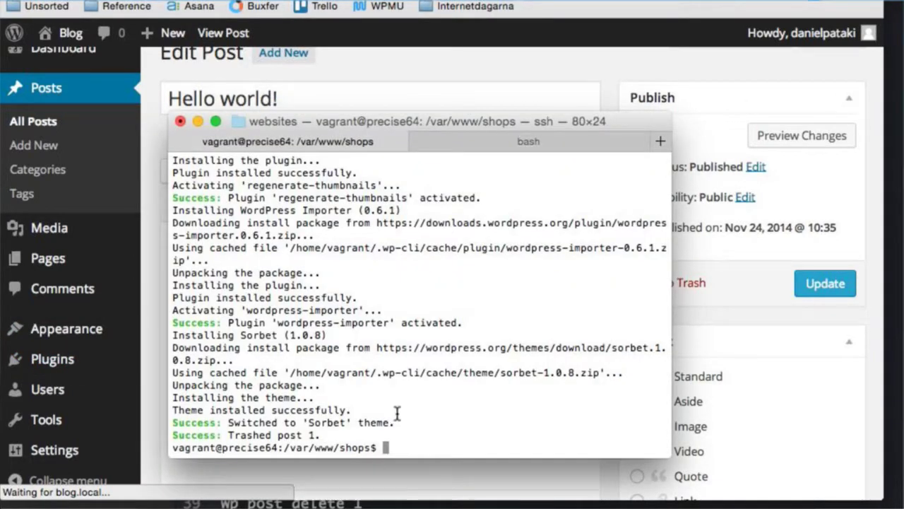
{"action": "left_click", "coordinate": [324, 92]}
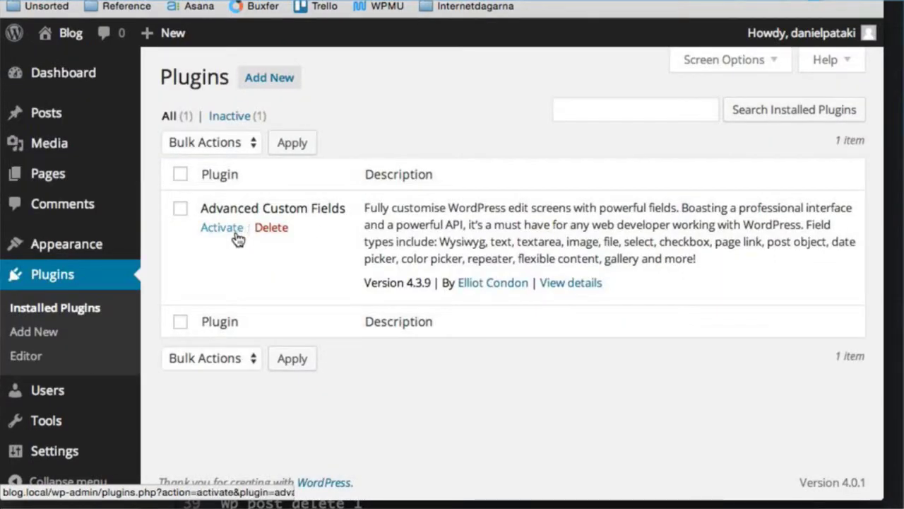
{"action": "left_click", "coordinate": [236, 234]}
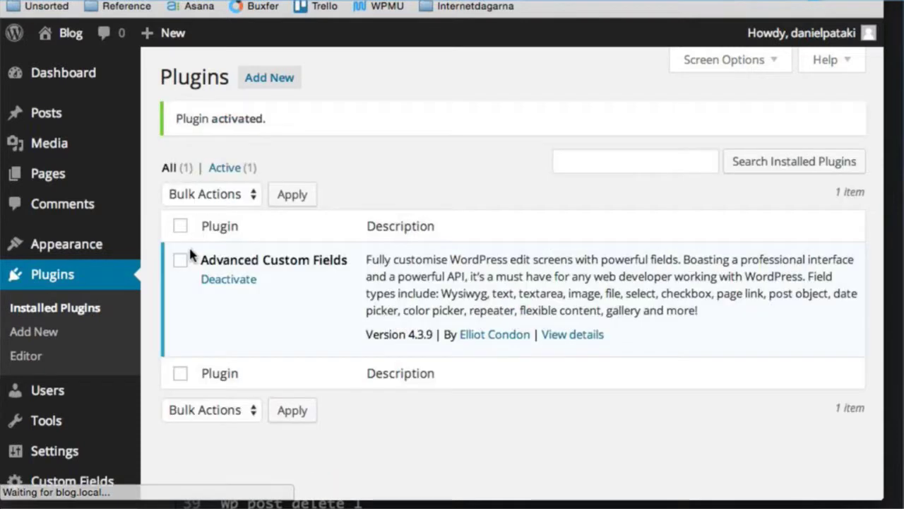
Start a new custom field group titled "Book Options".
{"action": "scroll", "coordinate": [185, 256], "scroll_direction": "down", "scroll_amount": 1}
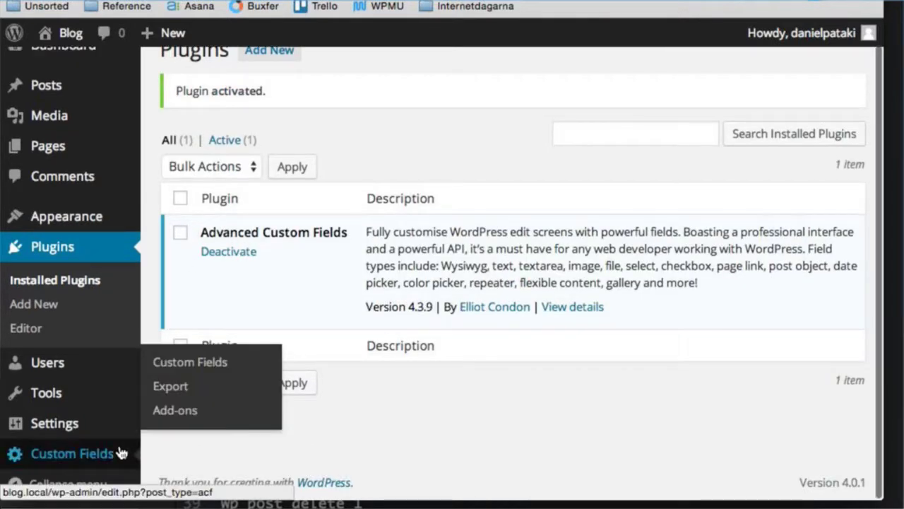
{"action": "left_click", "coordinate": [125, 364]}
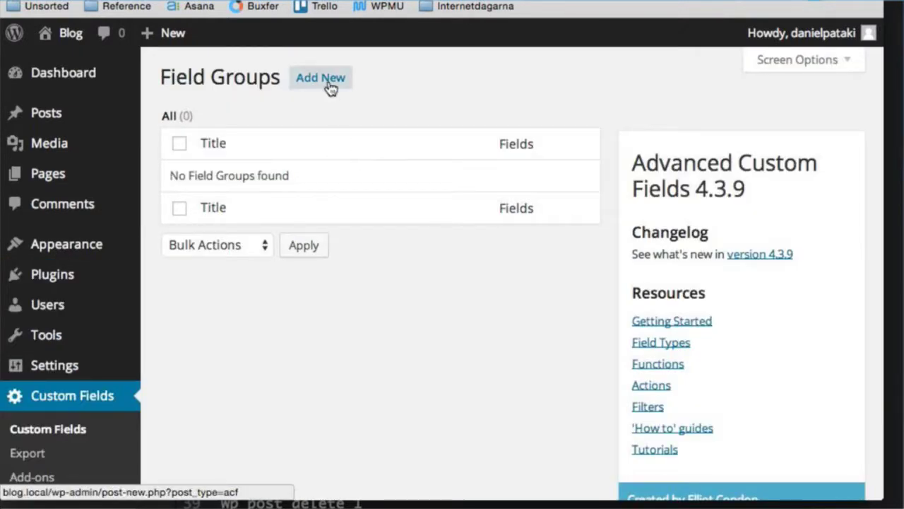
{"action": "left_click", "coordinate": [325, 84]}
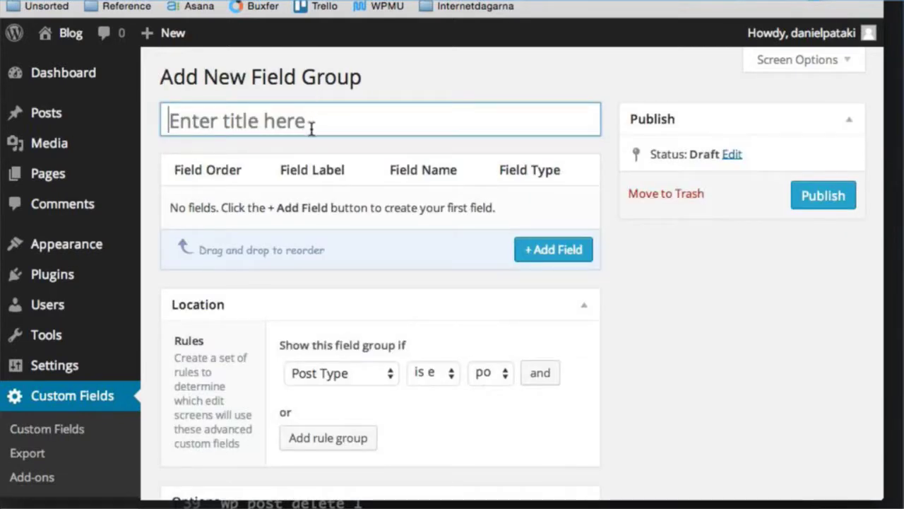
{"action": "type", "text": "Book "}
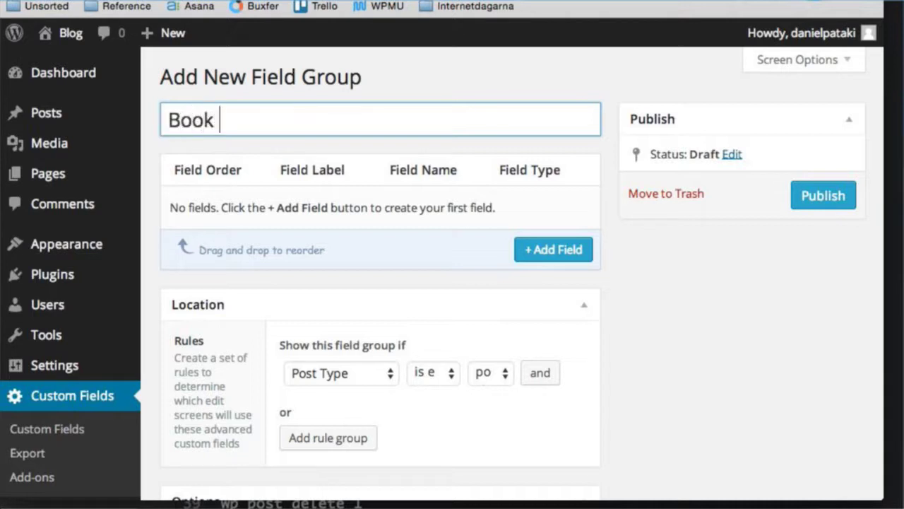
{"action": "type", "text": "Options"}
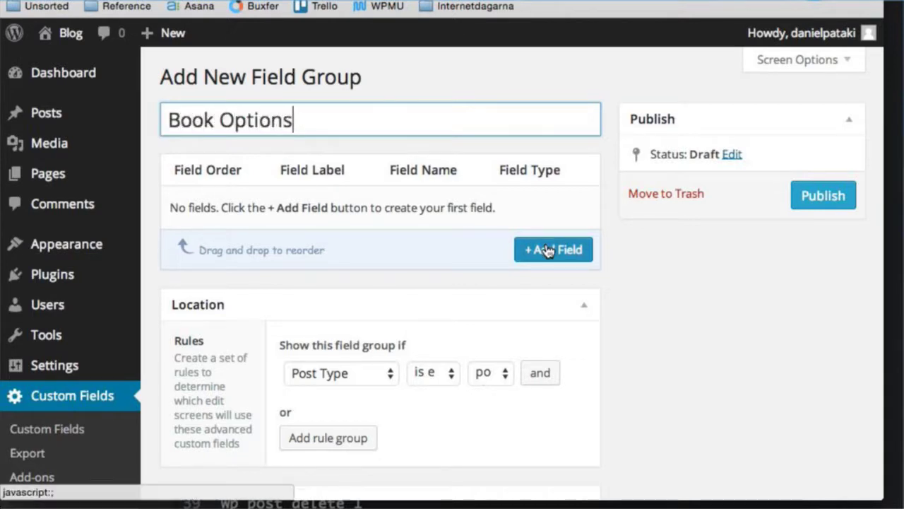
Add a field labelled "Page Count" to the group and set its field type to Number.
{"action": "left_click", "coordinate": [549, 250]}
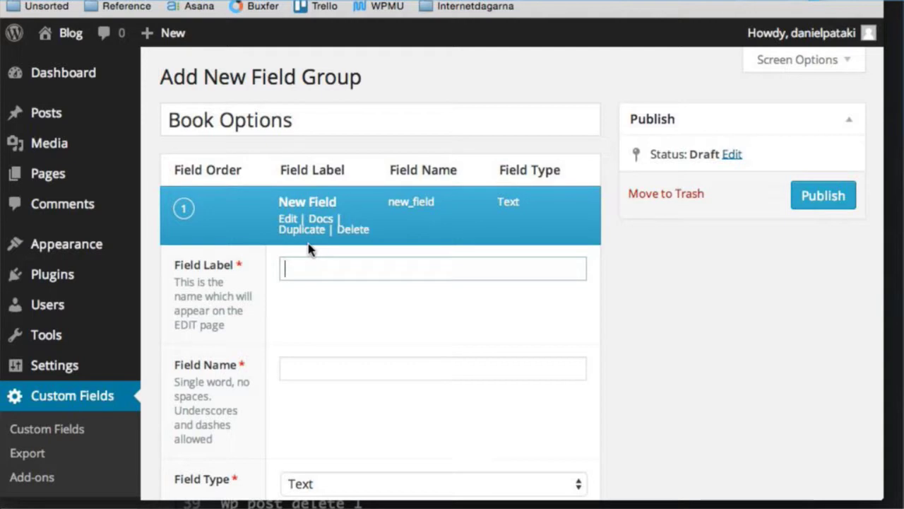
{"action": "type", "text": "Page COu"}
{"action": "key", "text": "BackSpace"}
{"action": "key", "text": "BackSpace"}
{"action": "type", "text": "ount"}
{"action": "key", "text": "Tab"}
{"action": "scroll", "coordinate": [322, 242], "scroll_direction": "down", "scroll_amount": 3}
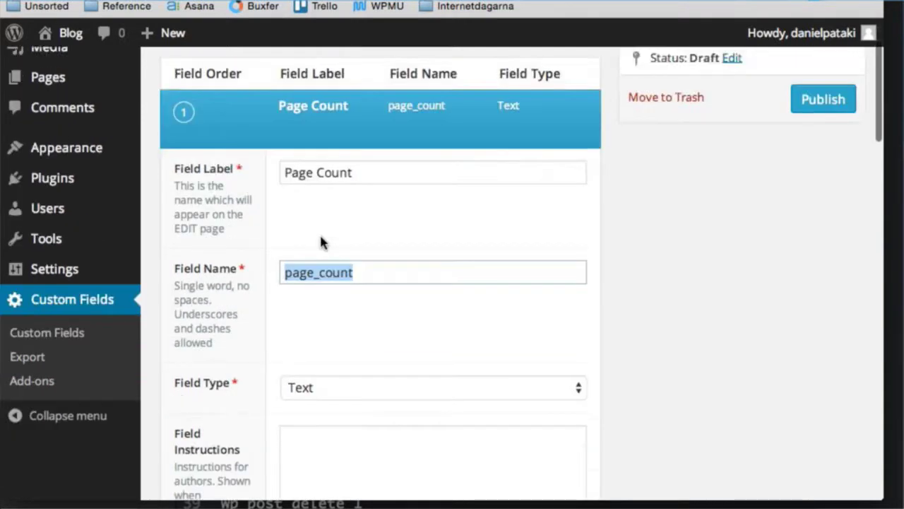
{"action": "scroll", "coordinate": [320, 242], "scroll_direction": "down", "scroll_amount": 4}
{"action": "left_click", "coordinate": [323, 247]}
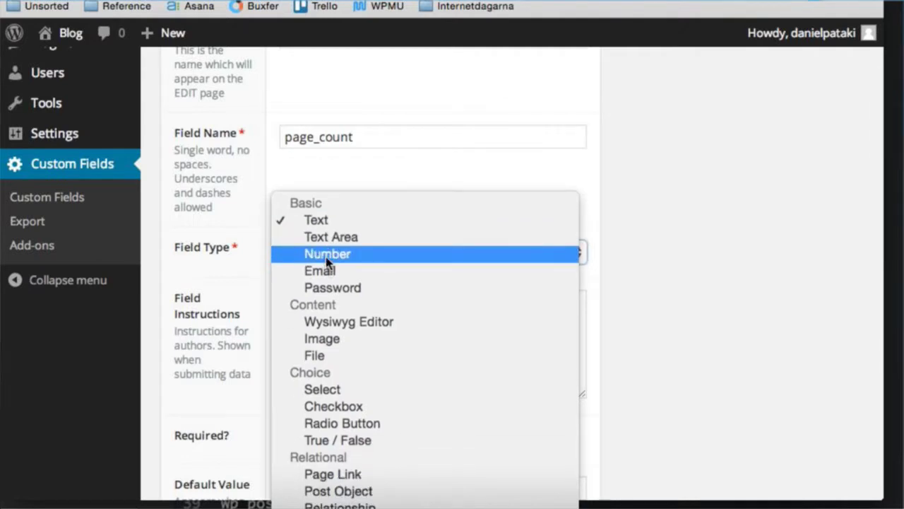
{"action": "left_click", "coordinate": [327, 256]}
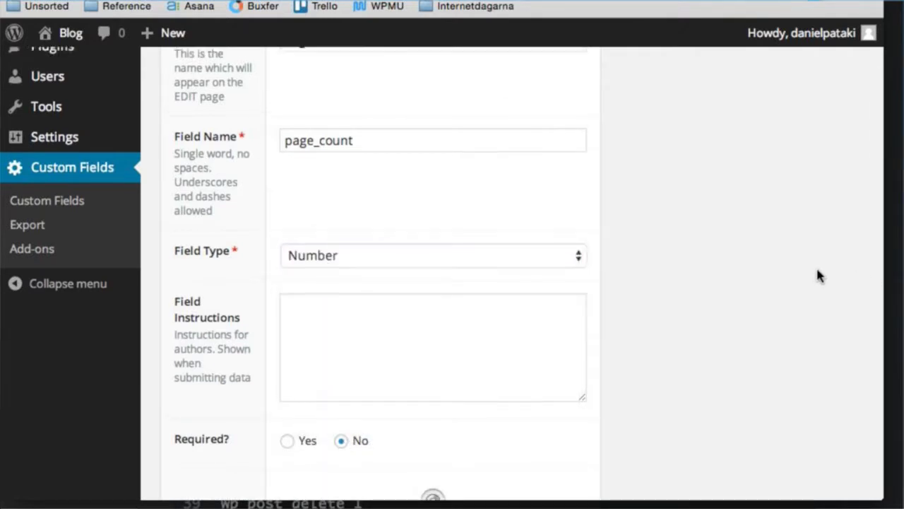
Set "pages" as the text appended after the Page Count input, and collapse the field's settings.
{"action": "scroll", "coordinate": [777, 279], "scroll_direction": "up", "scroll_amount": 1}
{"action": "scroll", "coordinate": [707, 289], "scroll_direction": "down", "scroll_amount": 6}
{"action": "scroll", "coordinate": [657, 297], "scroll_direction": "down", "scroll_amount": 3}
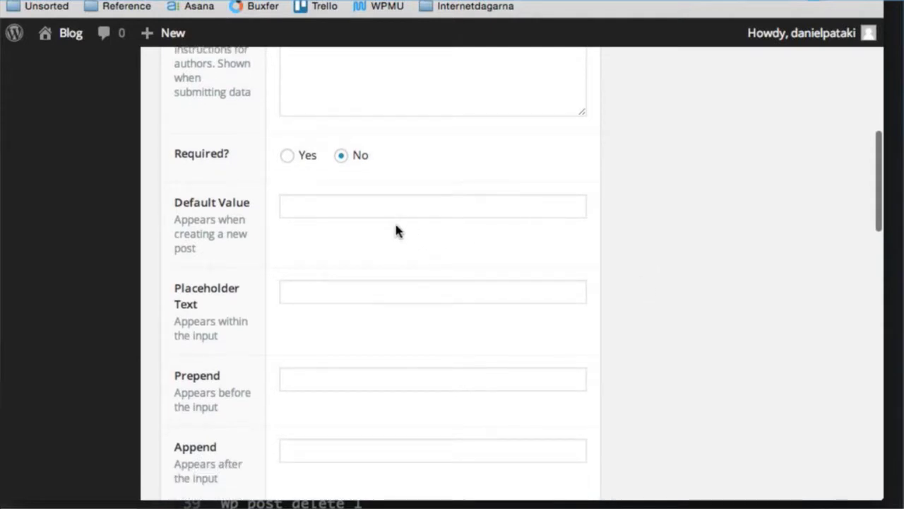
{"action": "scroll", "coordinate": [395, 230], "scroll_direction": "down", "scroll_amount": 5}
{"action": "left_click", "coordinate": [374, 275]}
{"action": "type", "text": "ges"}
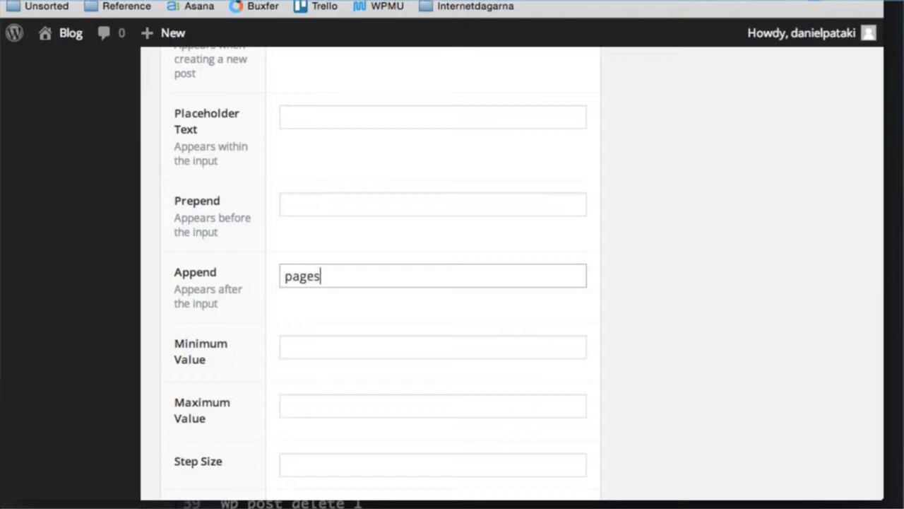
{"action": "scroll", "coordinate": [730, 209], "scroll_direction": "up", "scroll_amount": 10}
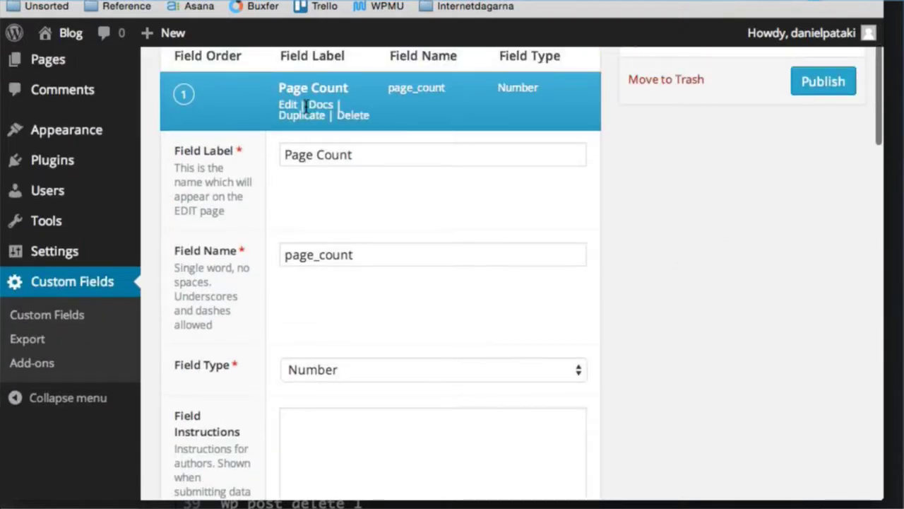
{"action": "left_click", "coordinate": [305, 93]}
Add a second field labelled "My Rating" and set its field type to Radio Button.
{"action": "left_click", "coordinate": [546, 149]}
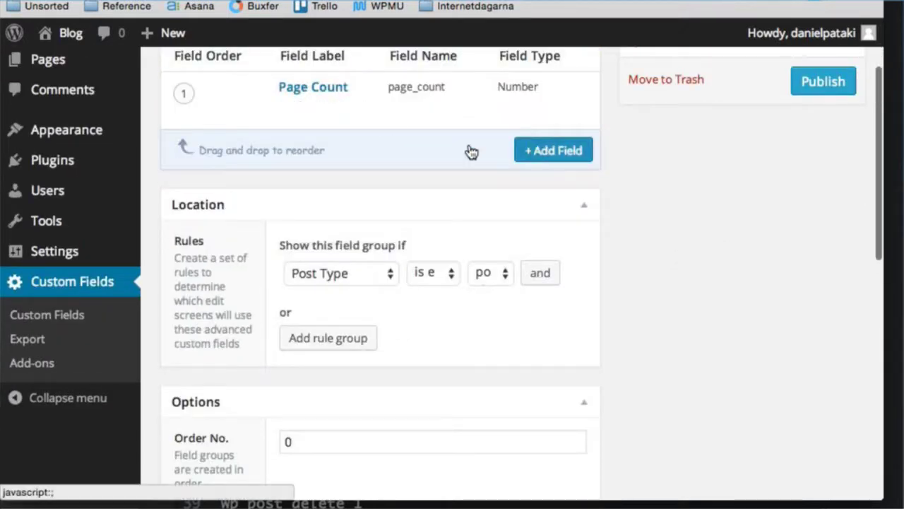
{"action": "type", "text": "My "}
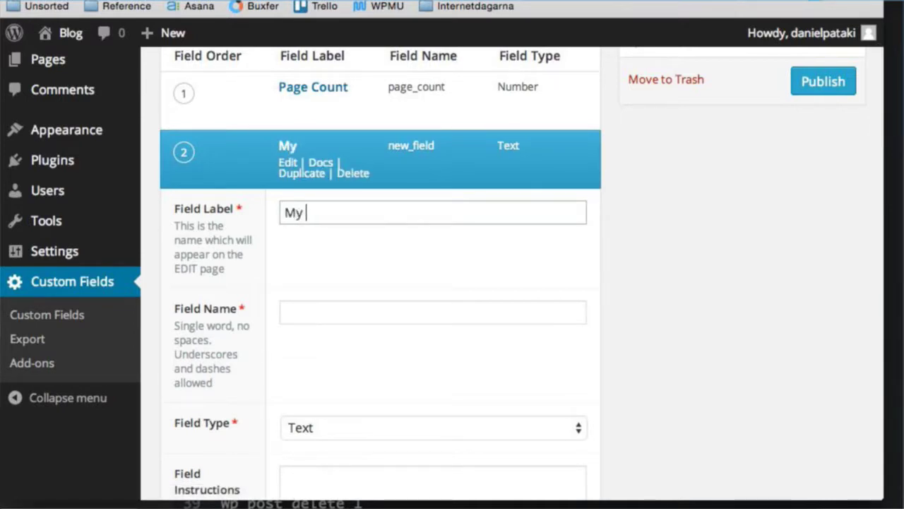
{"action": "type", "text": "Rating"}
{"action": "left_click", "coordinate": [750, 310]}
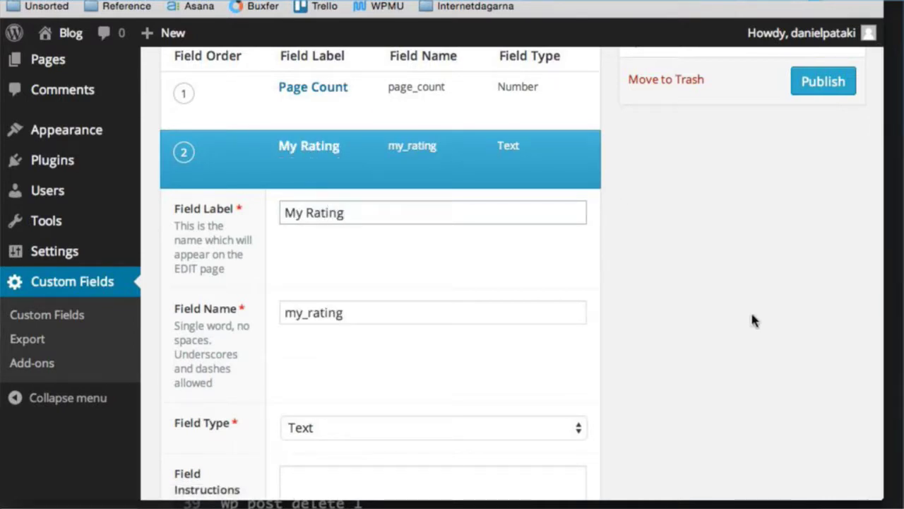
{"action": "scroll", "coordinate": [788, 305], "scroll_direction": "up", "scroll_amount": 1}
{"action": "scroll", "coordinate": [777, 303], "scroll_direction": "down", "scroll_amount": 5}
{"action": "left_click", "coordinate": [404, 194]}
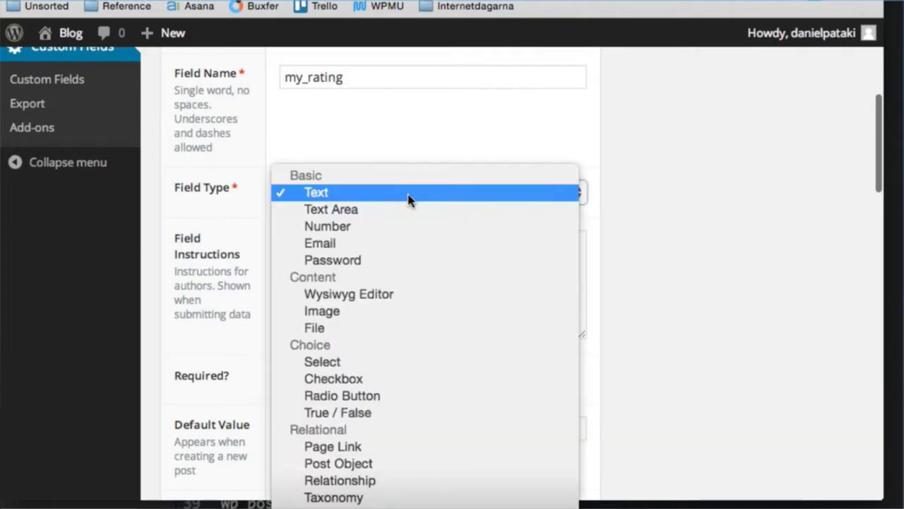
{"action": "left_click", "coordinate": [420, 395]}
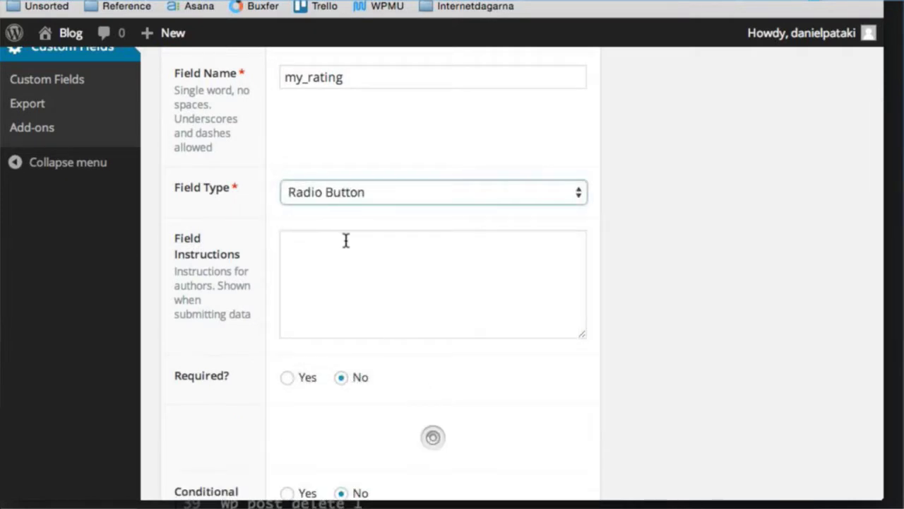
Enter Awesome, So - So and Bad on separate lines as the My Rating field's choices.
{"action": "scroll", "coordinate": [423, 318], "scroll_direction": "down", "scroll_amount": 7}
{"action": "scroll", "coordinate": [423, 315], "scroll_direction": "up", "scroll_amount": 5}
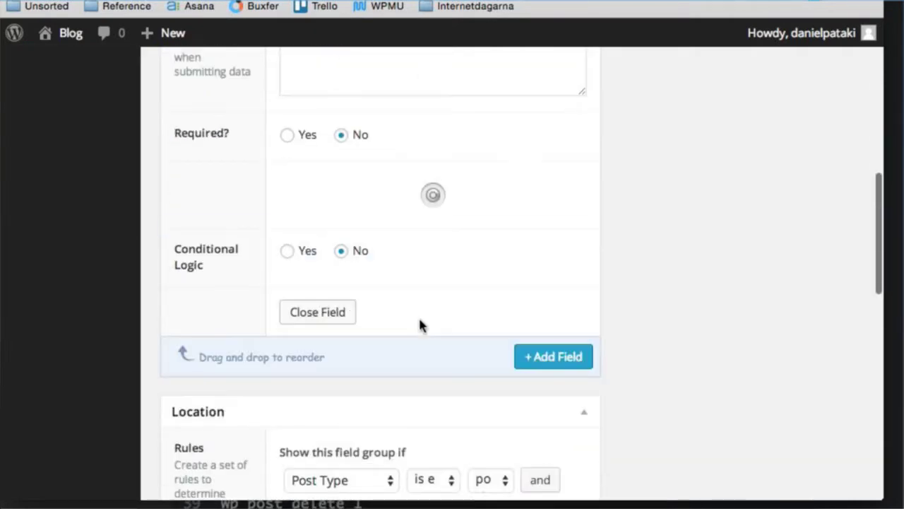
{"action": "scroll", "coordinate": [441, 314], "scroll_direction": "down", "scroll_amount": 1}
{"action": "left_click", "coordinate": [424, 321]}
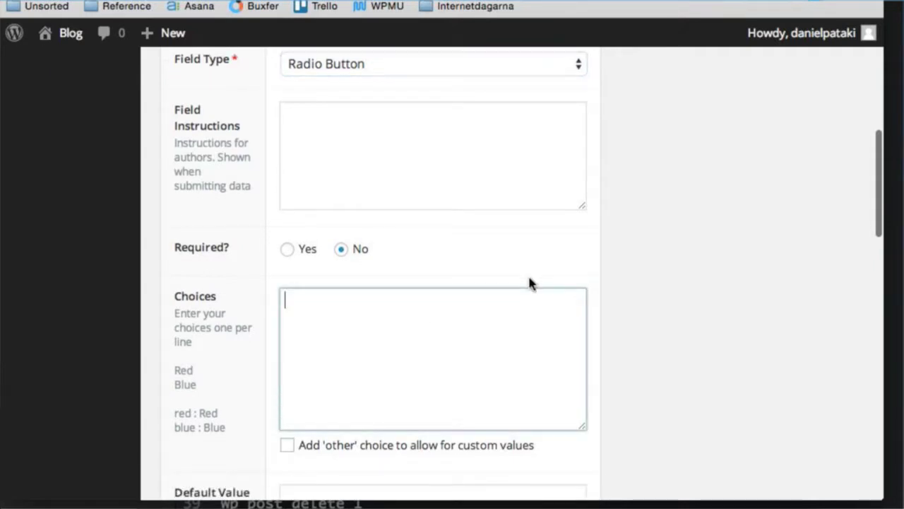
{"action": "type", "text": "Awesome"}
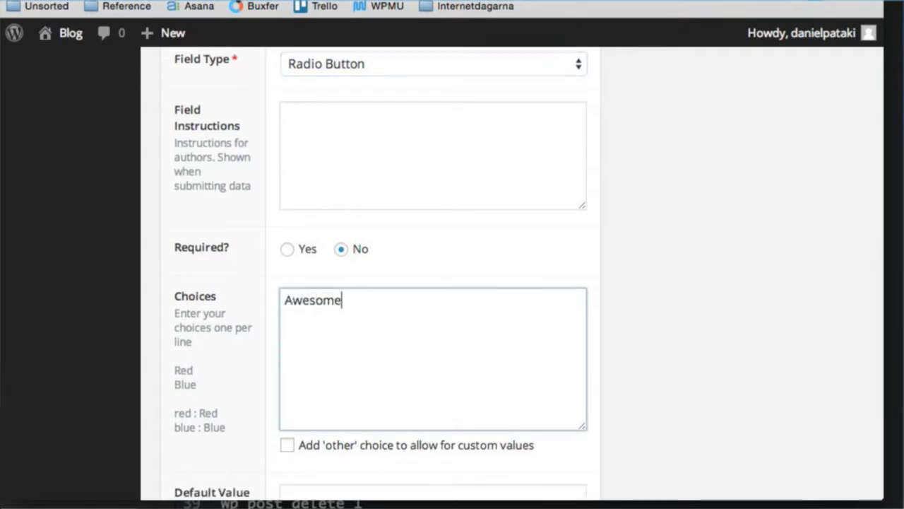
{"action": "type", "text": " So -"}
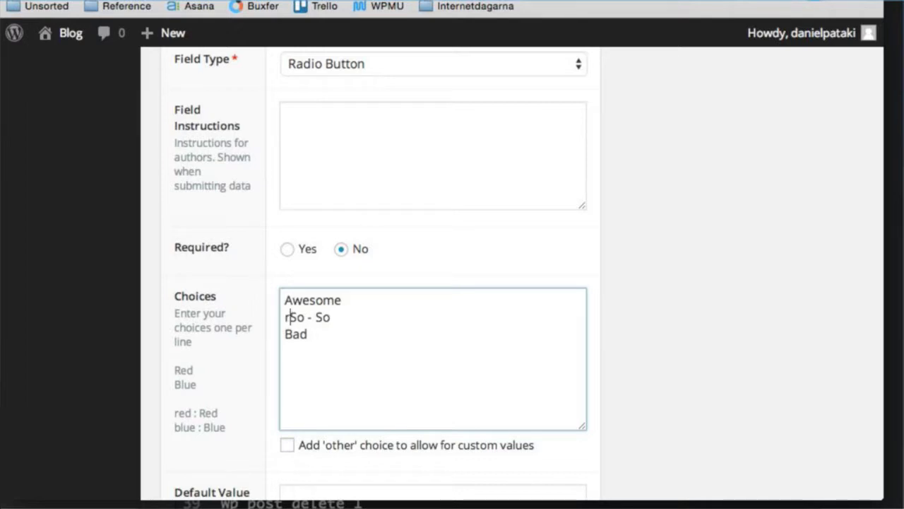
Prefix the three rating choices with the stored values awesome, soso and bad, each separated from its label by a colon.
{"action": "key", "text": "Up"}
{"action": "type", "text": "awesome :"}
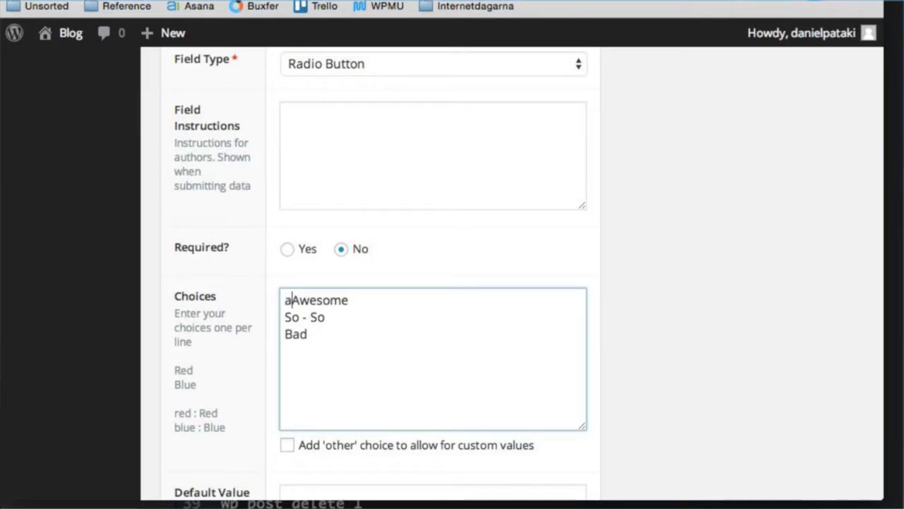
{"action": "key", "text": "Down"}
{"action": "key", "text": "Left"}
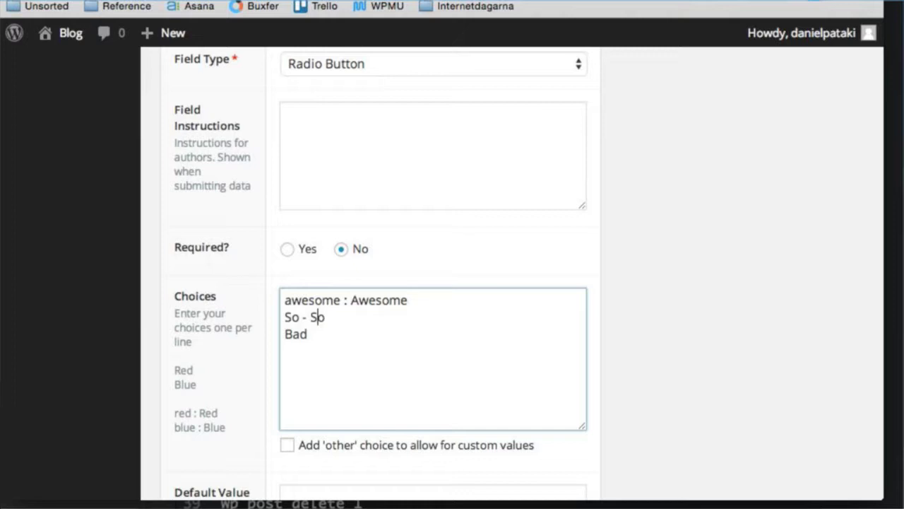
{"action": "type", "text": "soso :"}
{"action": "key", "text": "Down"}
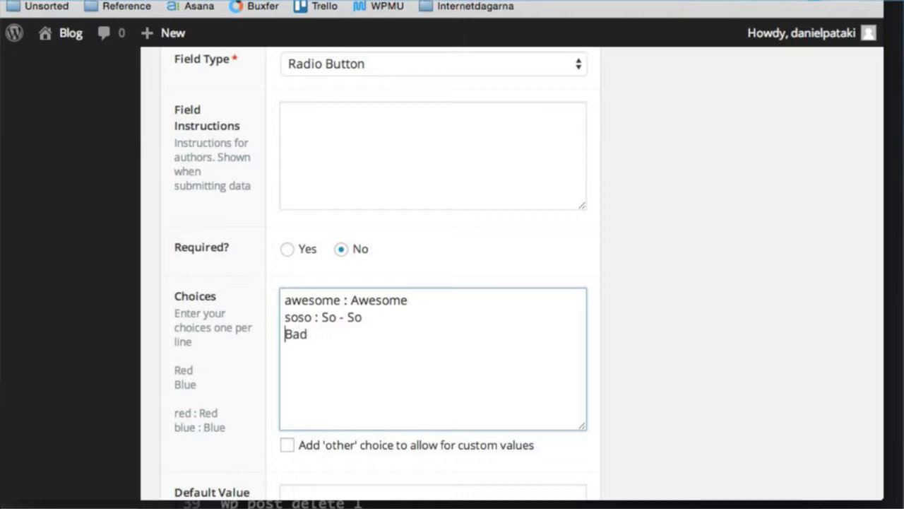
{"action": "type", "text": "blue"}
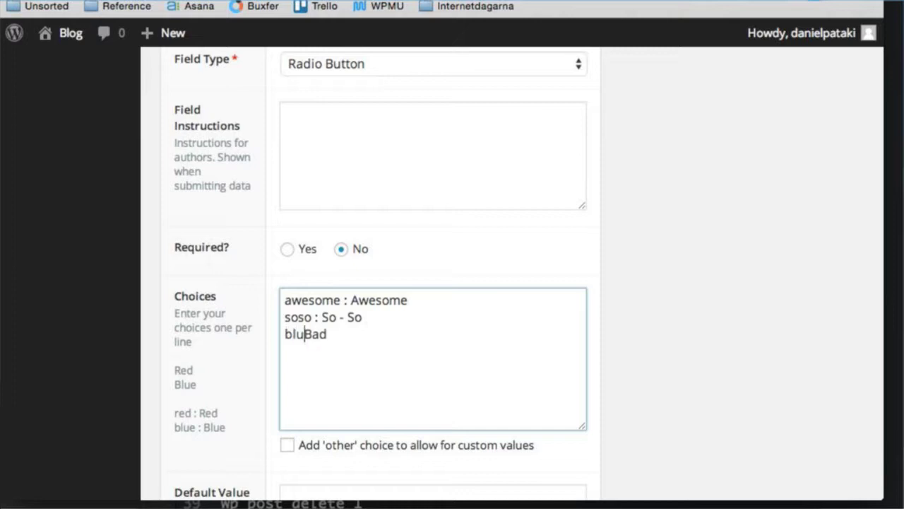
{"action": "key", "text": "BackSpace"}
{"action": "key", "text": "BackSpace"}
{"action": "key", "text": "BackSpace"}
{"action": "key", "text": "BackSpace"}
{"action": "key", "text": "BackSpace"}
{"action": "type", "text": "bad :"}
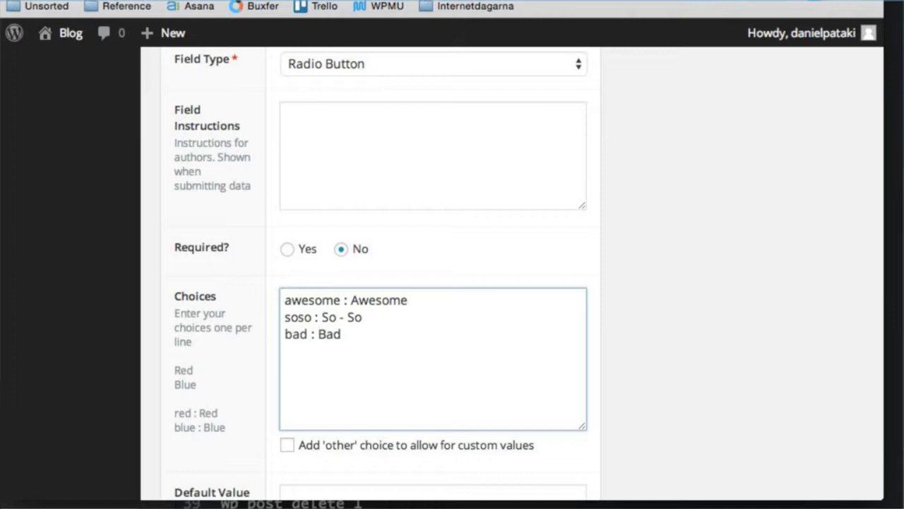
Collapse the My Rating field's settings.
{"action": "scroll", "coordinate": [770, 240], "scroll_direction": "down", "scroll_amount": 10}
{"action": "scroll", "coordinate": [730, 218], "scroll_direction": "up", "scroll_amount": 10}
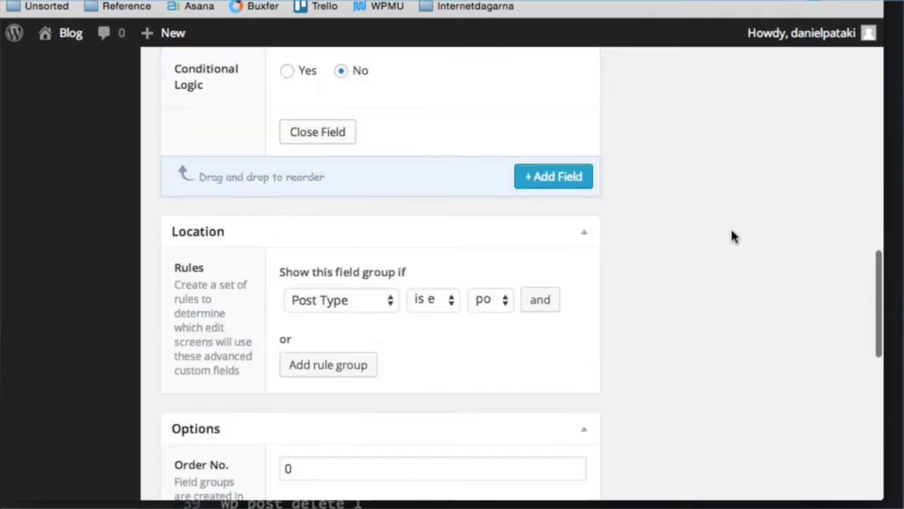
{"action": "scroll", "coordinate": [721, 234], "scroll_direction": "up", "scroll_amount": 10}
{"action": "left_click", "coordinate": [332, 263]}
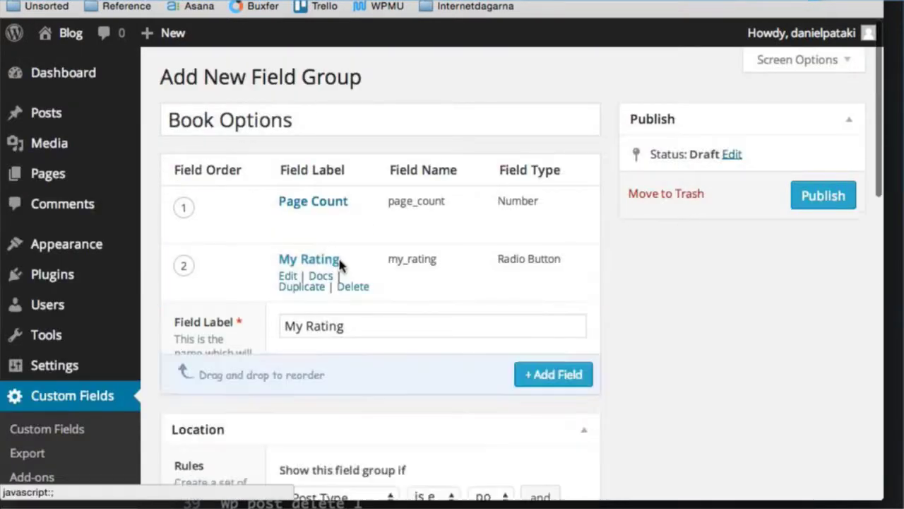
Add a third field labelled "Book Store" to the group, with its field name generated from the label.
{"action": "left_click", "coordinate": [553, 321]}
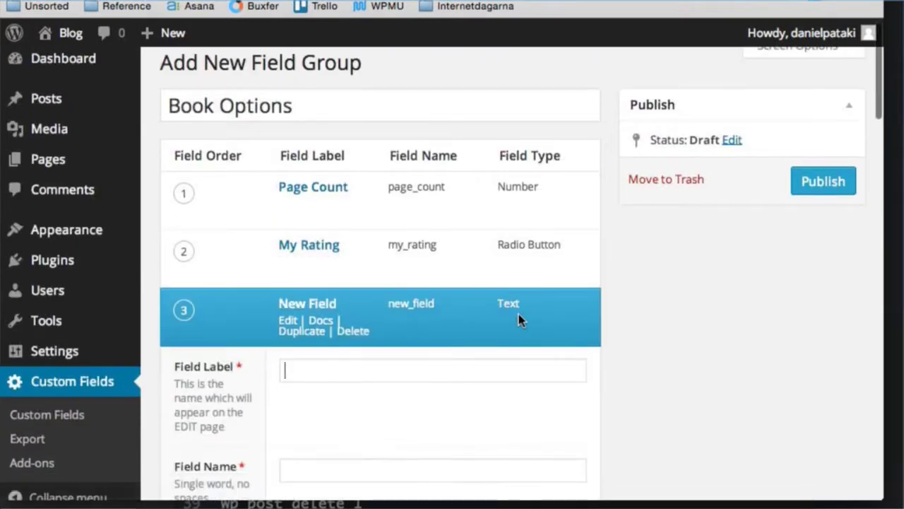
{"action": "scroll", "coordinate": [480, 310], "scroll_direction": "down", "scroll_amount": 2}
{"action": "scroll", "coordinate": [447, 308], "scroll_direction": "down", "scroll_amount": 1}
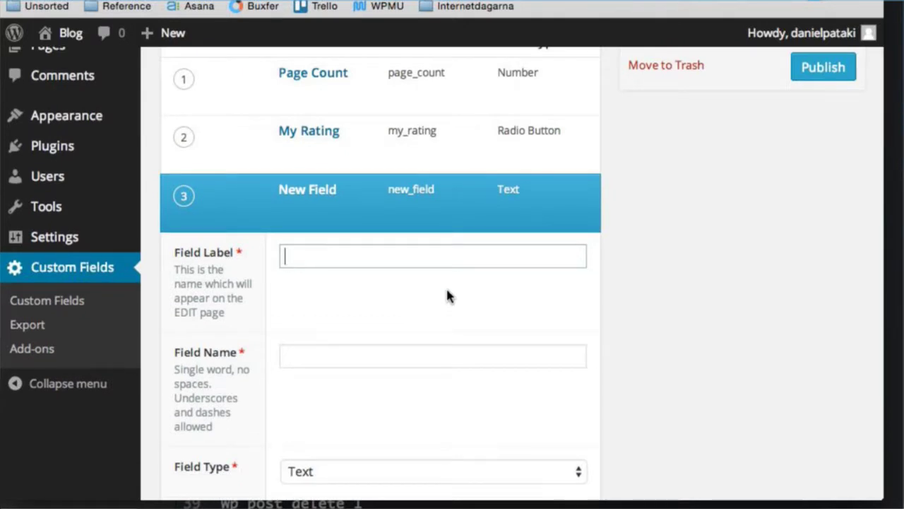
{"action": "key", "text": "shift"}
{"action": "type", "text": "Book Store"}
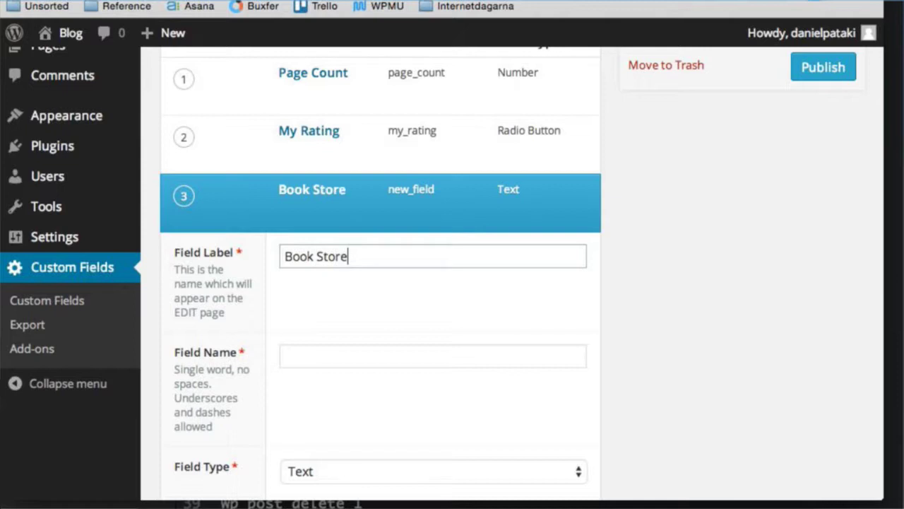
{"action": "left_click", "coordinate": [784, 192]}
Set the Book Store field's type to Google Map and collapse its settings.
{"action": "scroll", "coordinate": [696, 206], "scroll_direction": "down", "scroll_amount": 5}
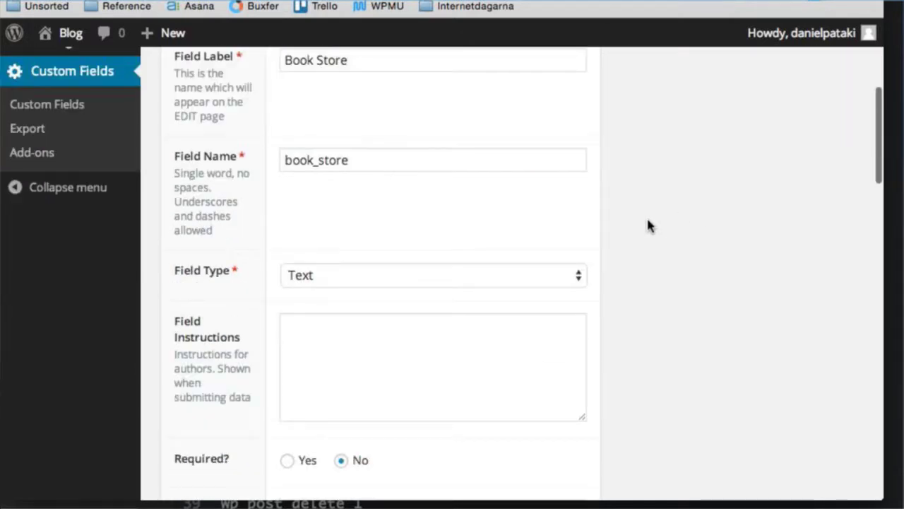
{"action": "left_click", "coordinate": [536, 274]}
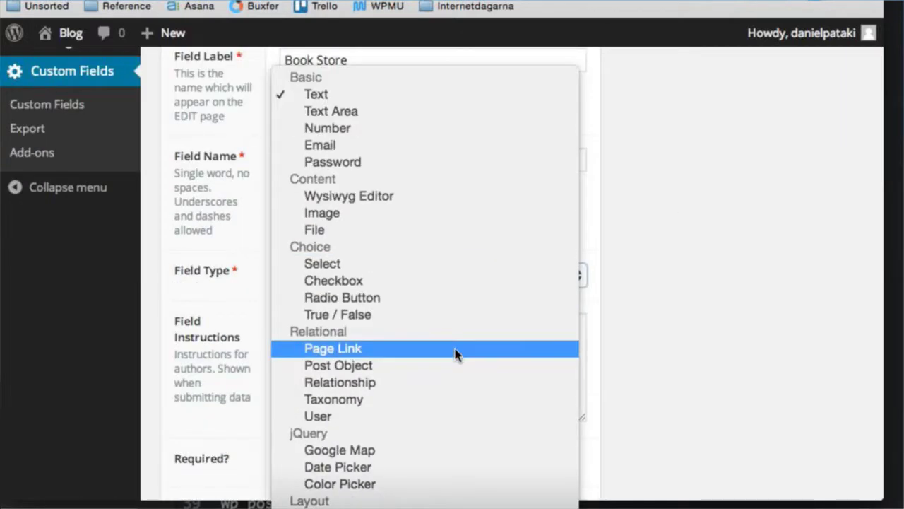
{"action": "left_click", "coordinate": [401, 452]}
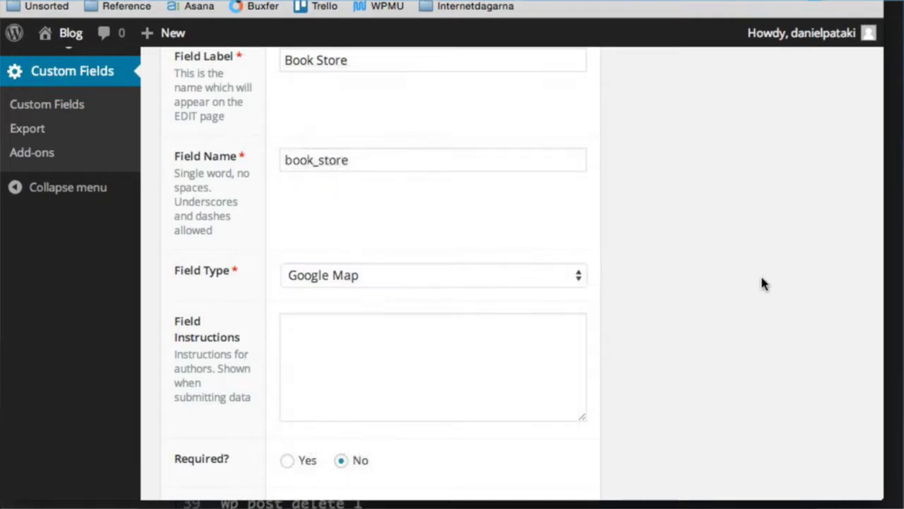
{"action": "scroll", "coordinate": [720, 279], "scroll_direction": "up", "scroll_amount": 3}
{"action": "left_click", "coordinate": [323, 167]}
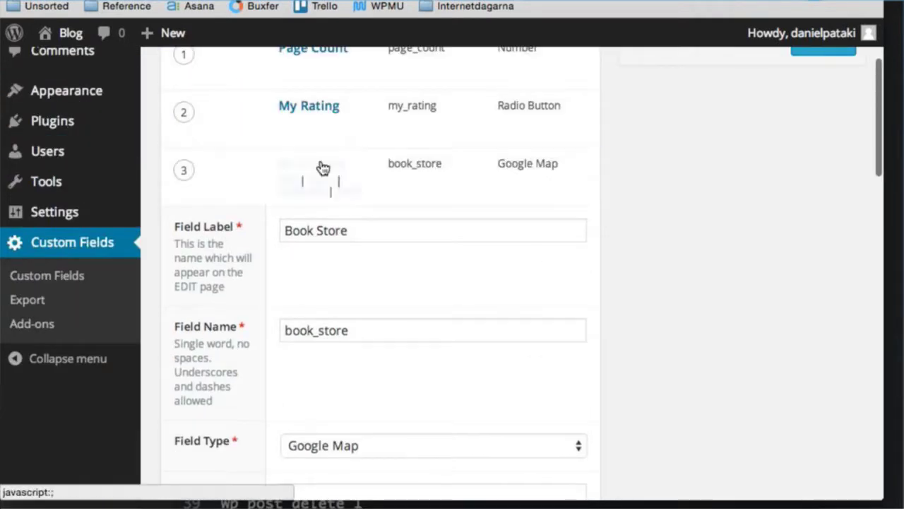
Set the field group's display style to Standard (WP metabox).
{"action": "scroll", "coordinate": [657, 261], "scroll_direction": "down", "scroll_amount": 5}
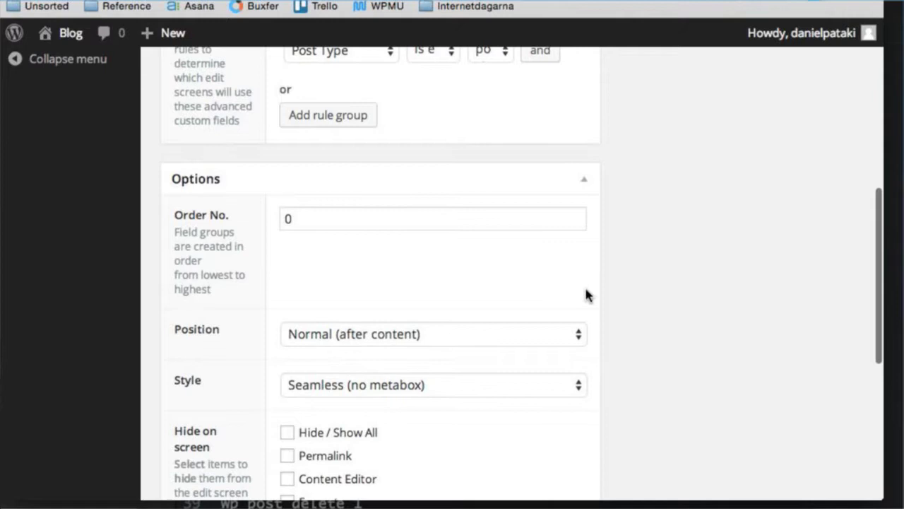
{"action": "left_click", "coordinate": [493, 382]}
{"action": "left_click", "coordinate": [485, 402]}
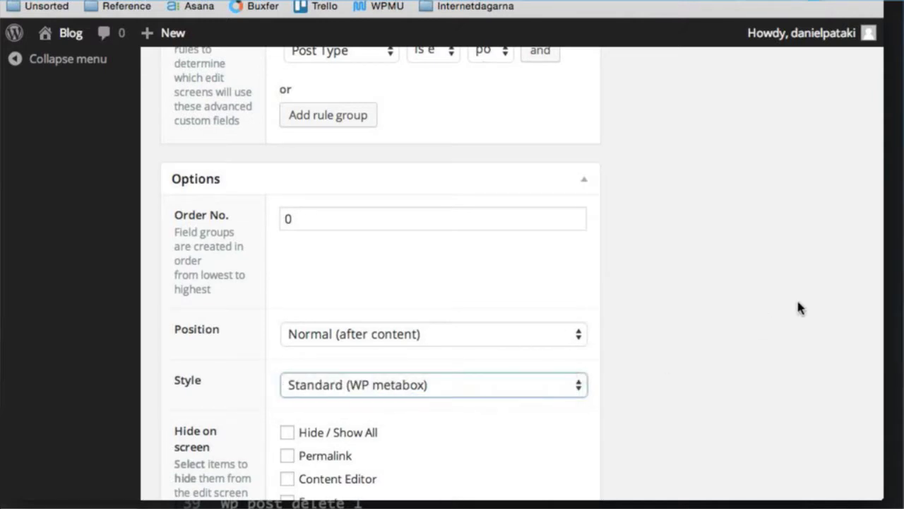
Examine the parameters, operators and post types available for the field group's location rule.
{"action": "scroll", "coordinate": [767, 303], "scroll_direction": "up", "scroll_amount": 2}
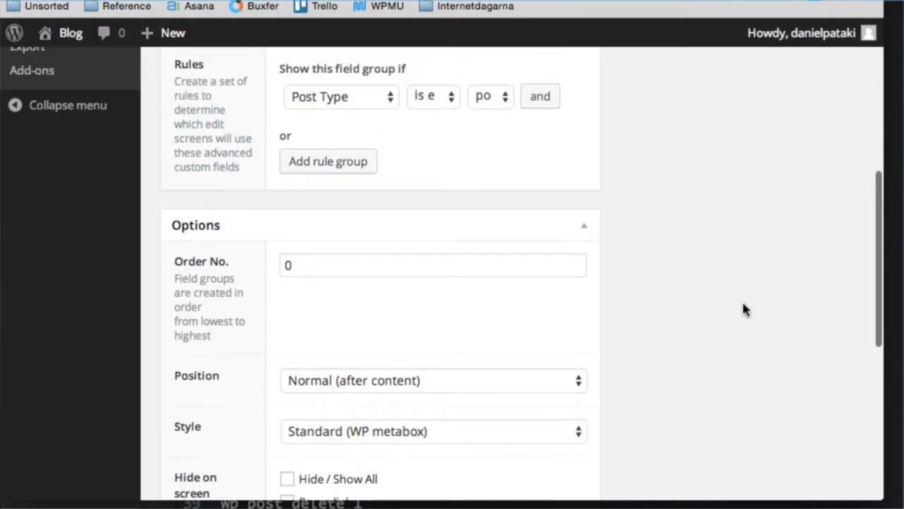
{"action": "scroll", "coordinate": [740, 308], "scroll_direction": "up", "scroll_amount": 8}
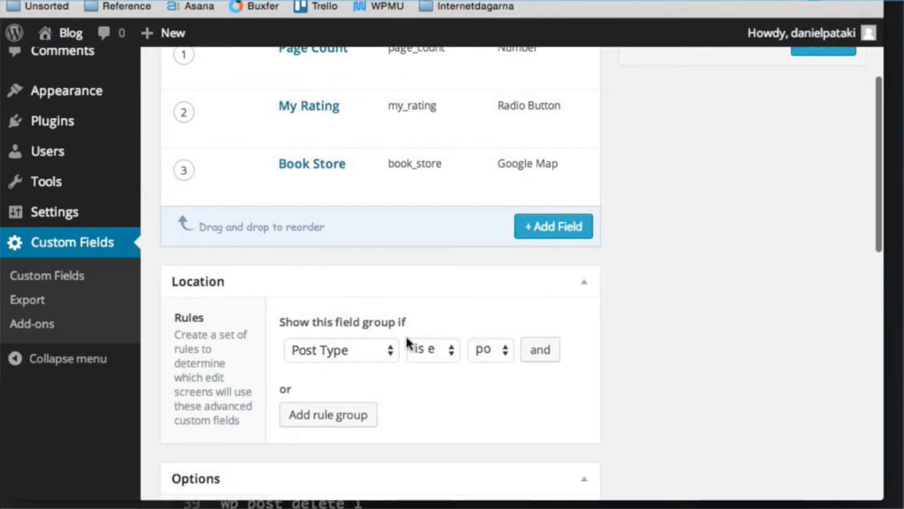
{"action": "left_click", "coordinate": [357, 353]}
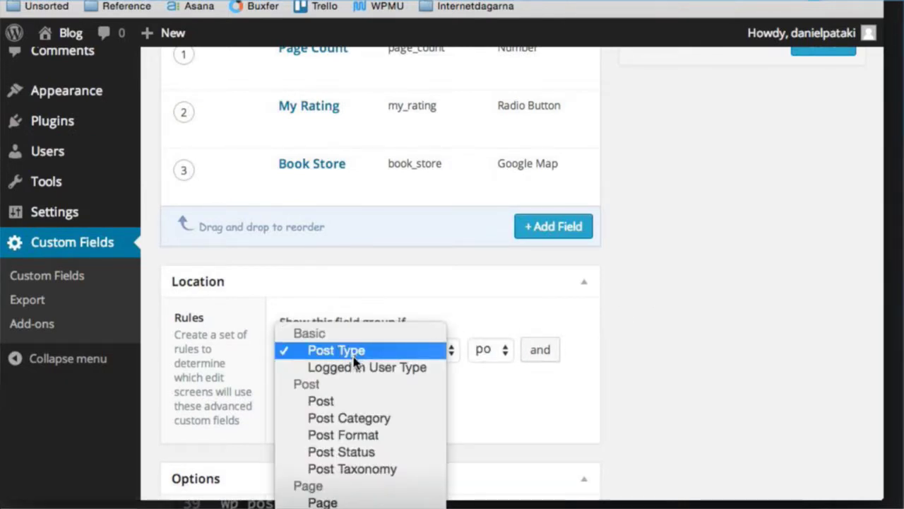
{"action": "left_click", "coordinate": [355, 353]}
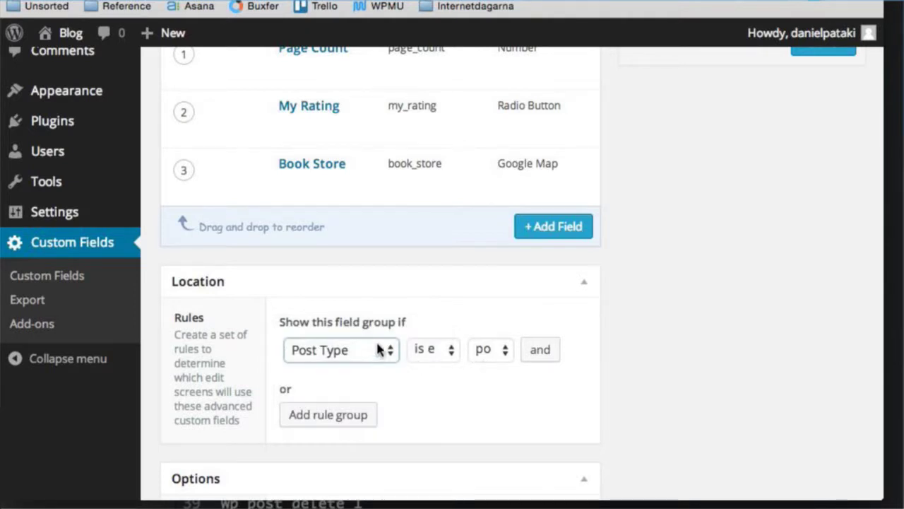
{"action": "left_click", "coordinate": [422, 352]}
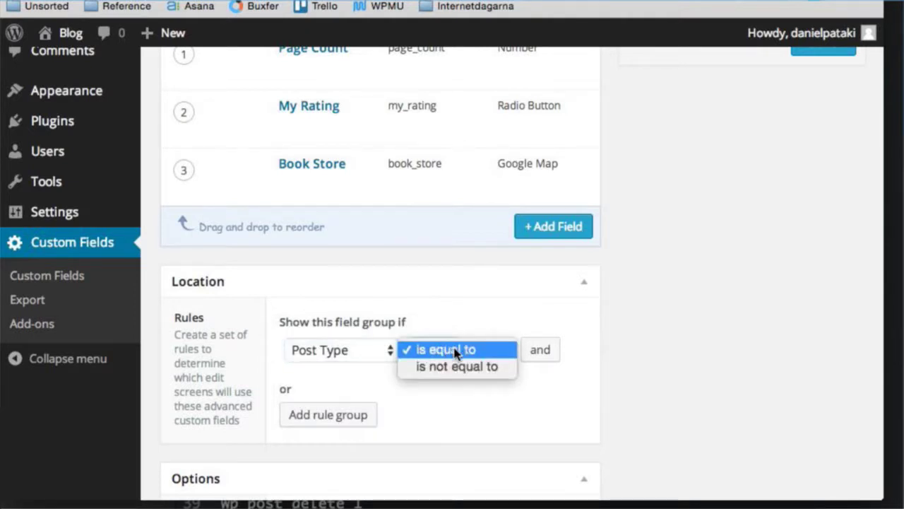
{"action": "left_click", "coordinate": [457, 351]}
{"action": "left_click", "coordinate": [488, 353]}
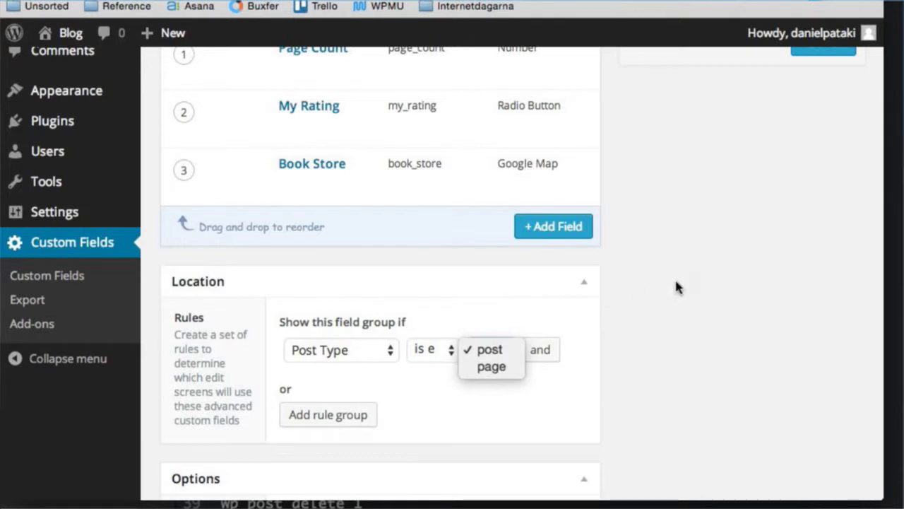
{"action": "left_click", "coordinate": [676, 284]}
Switch the location rule's post type to page and back to post.
{"action": "left_click", "coordinate": [498, 347]}
{"action": "left_click", "coordinate": [488, 362]}
{"action": "left_click", "coordinate": [486, 355]}
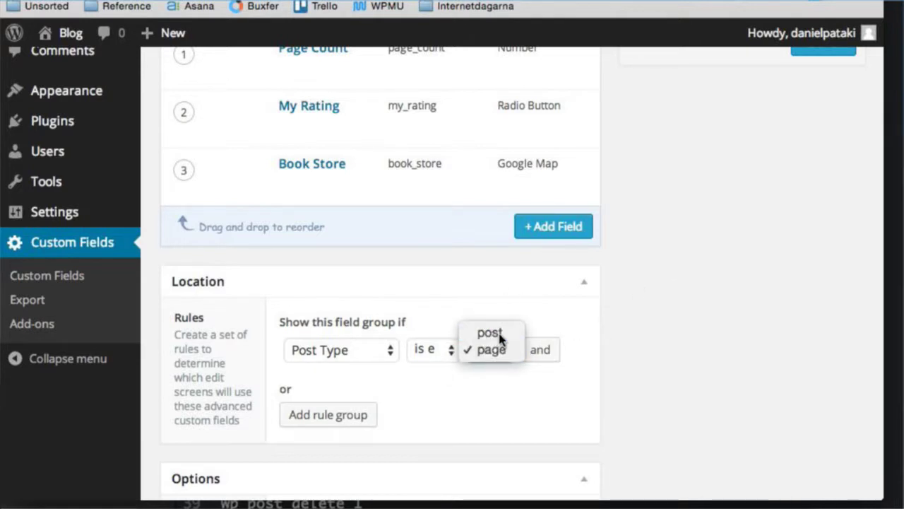
{"action": "left_click", "coordinate": [490, 334]}
Try an additional "and" condition requiring Logged in User Type to equal Administrator, and remove that condition from the location rules.
{"action": "left_click", "coordinate": [537, 352]}
{"action": "left_click", "coordinate": [382, 383]}
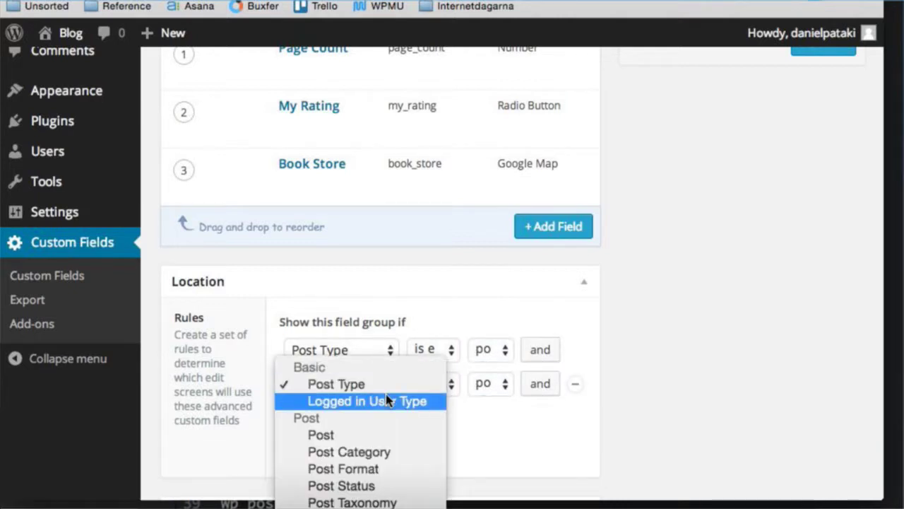
{"action": "left_click", "coordinate": [386, 401]}
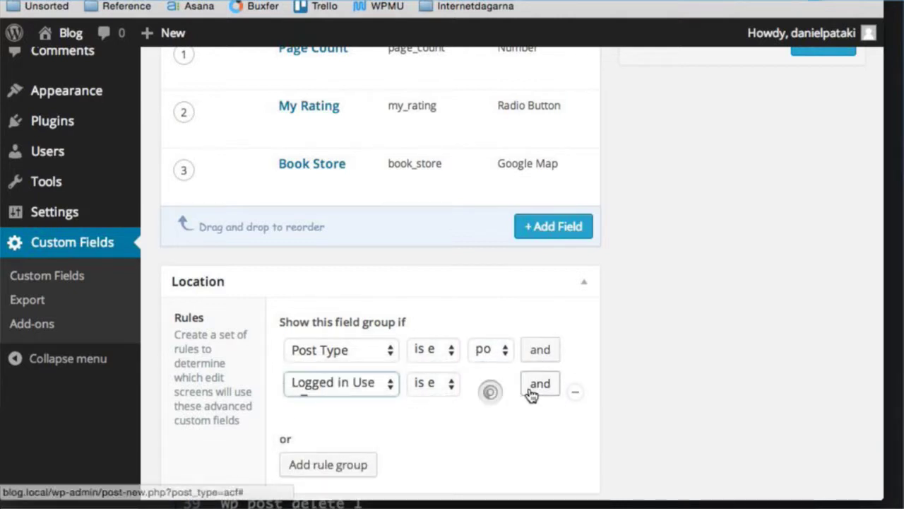
{"action": "left_click", "coordinate": [477, 385]}
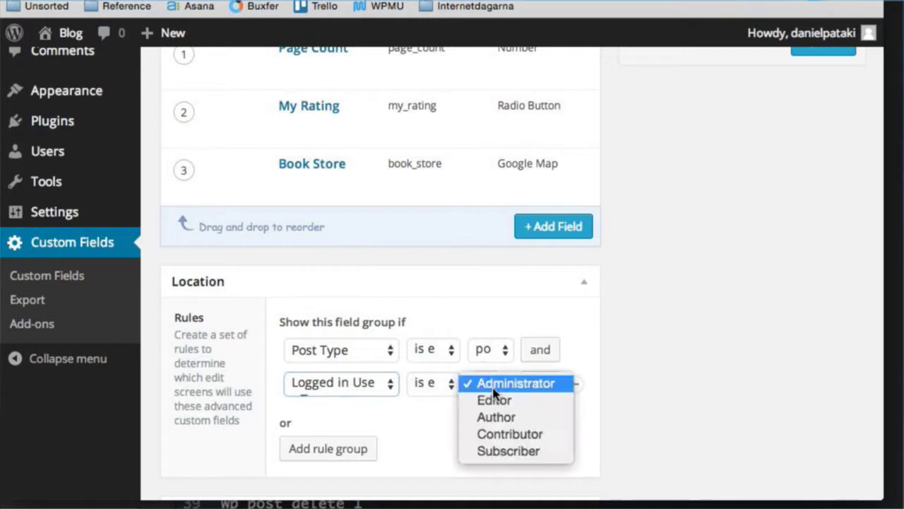
{"action": "left_click", "coordinate": [671, 364]}
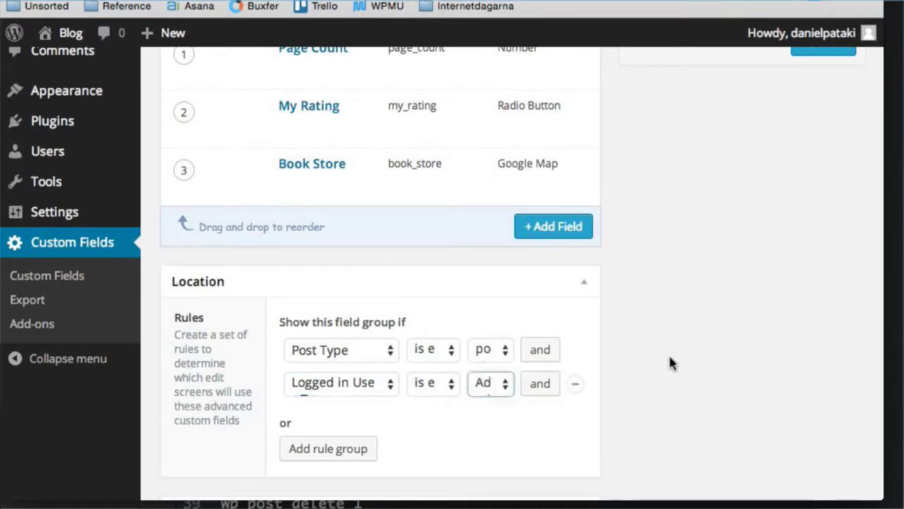
{"action": "left_click", "coordinate": [574, 384]}
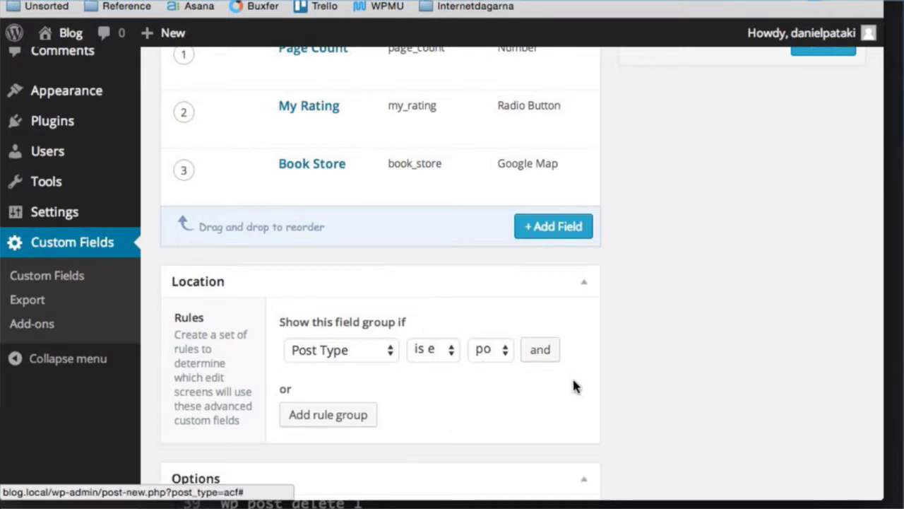
Add an alternative "or" rule group to the location rules and give it a second "and" condition.
{"action": "left_click", "coordinate": [295, 419]}
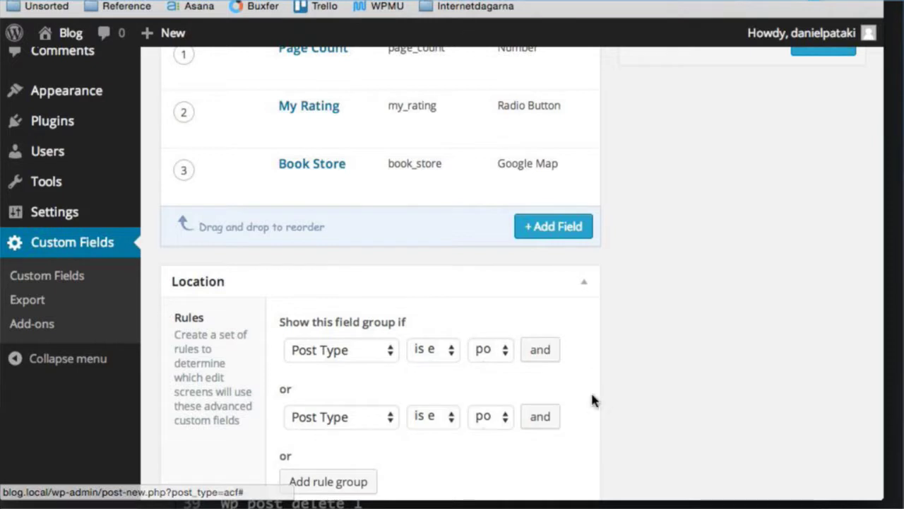
{"action": "left_click", "coordinate": [539, 416]}
{"action": "scroll", "coordinate": [502, 424], "scroll_direction": "down", "scroll_amount": 2}
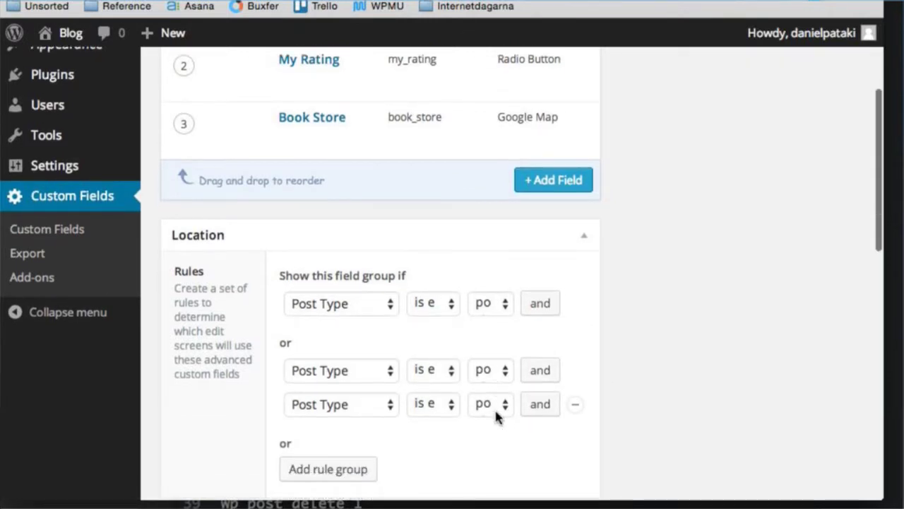
{"action": "scroll", "coordinate": [496, 417], "scroll_direction": "down", "scroll_amount": 2}
{"action": "scroll", "coordinate": [500, 410], "scroll_direction": "up", "scroll_amount": 3}
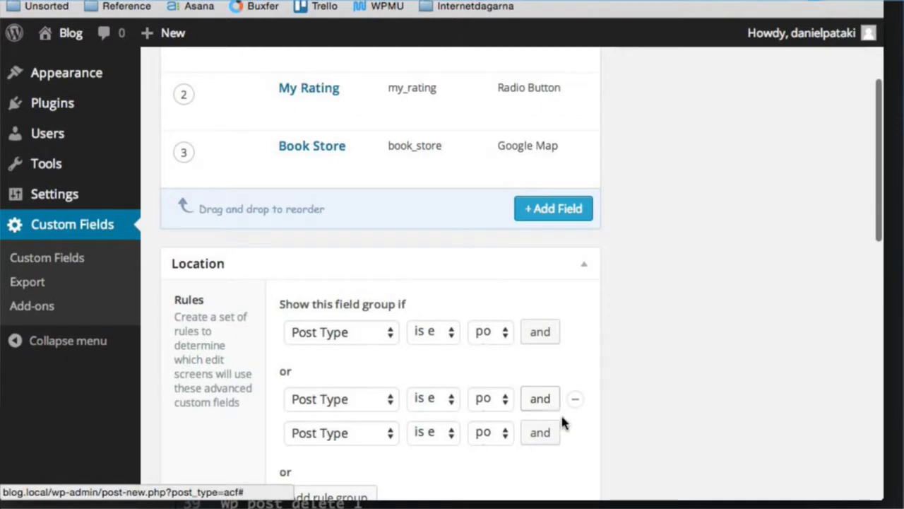
Remove the alternative "or" rule group with both its conditions and publish the Book Options field group.
{"action": "left_click", "coordinate": [574, 400]}
{"action": "left_click", "coordinate": [576, 400]}
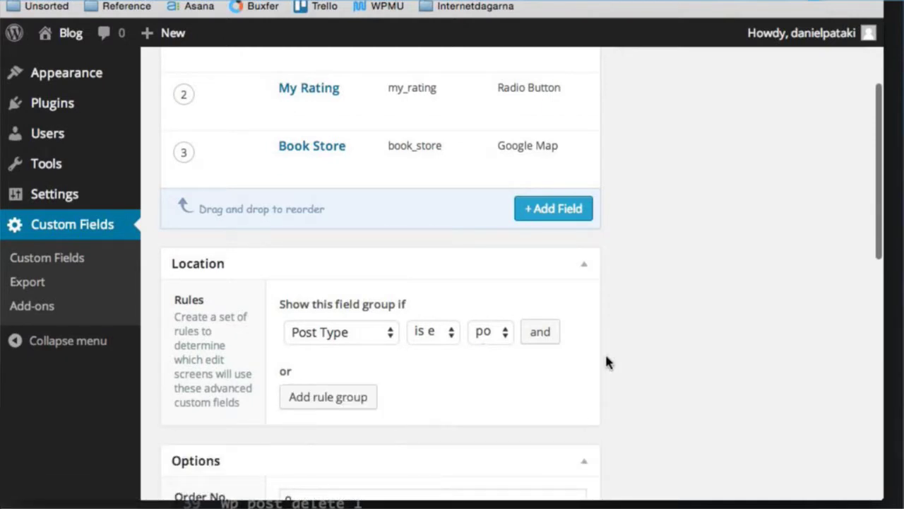
{"action": "scroll", "coordinate": [674, 311], "scroll_direction": "up", "scroll_amount": 5}
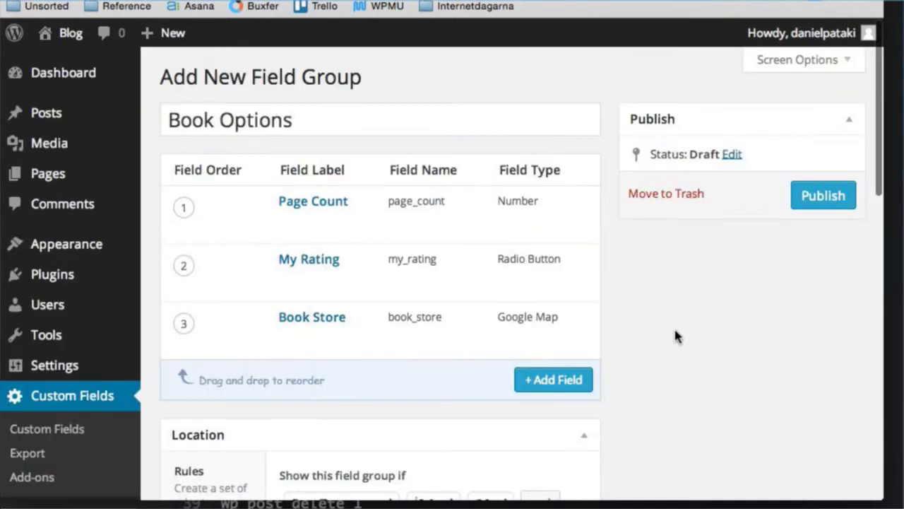
{"action": "left_click", "coordinate": [835, 207]}
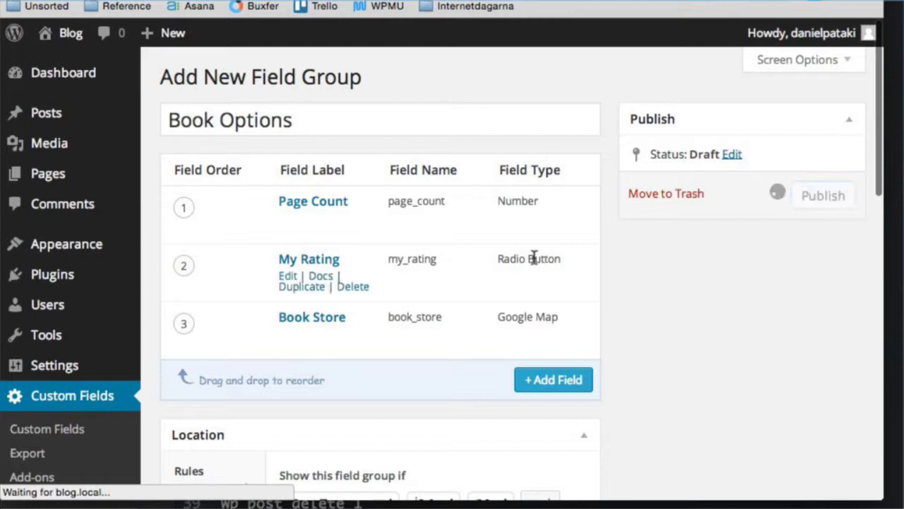
Open the "Hello world!" post for editing and set its Page Count to 203 pages.
{"action": "mouse_move", "coordinate": [78, 171]}
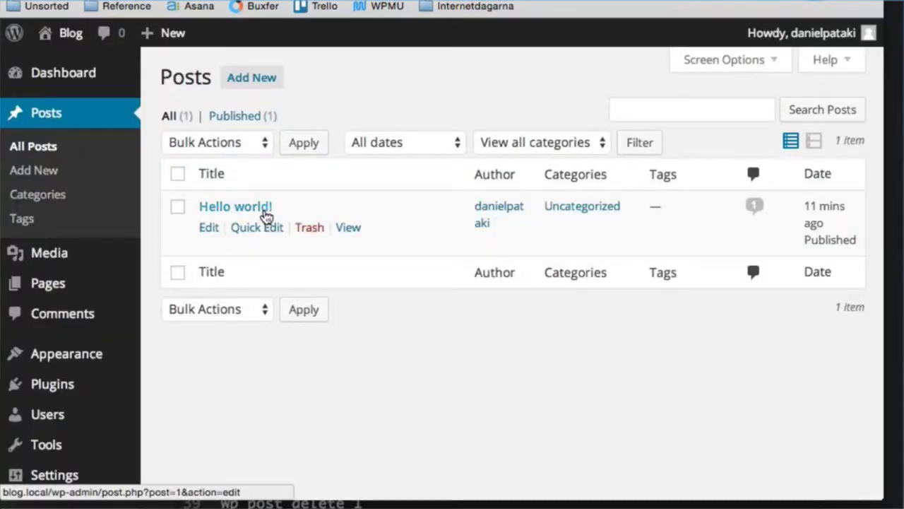
{"action": "left_click", "coordinate": [264, 212]}
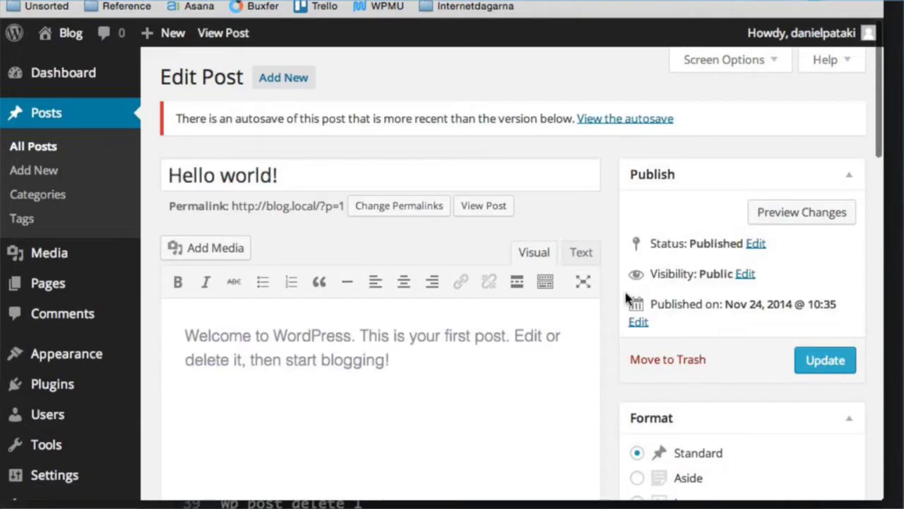
{"action": "scroll", "coordinate": [623, 300], "scroll_direction": "down", "scroll_amount": 10}
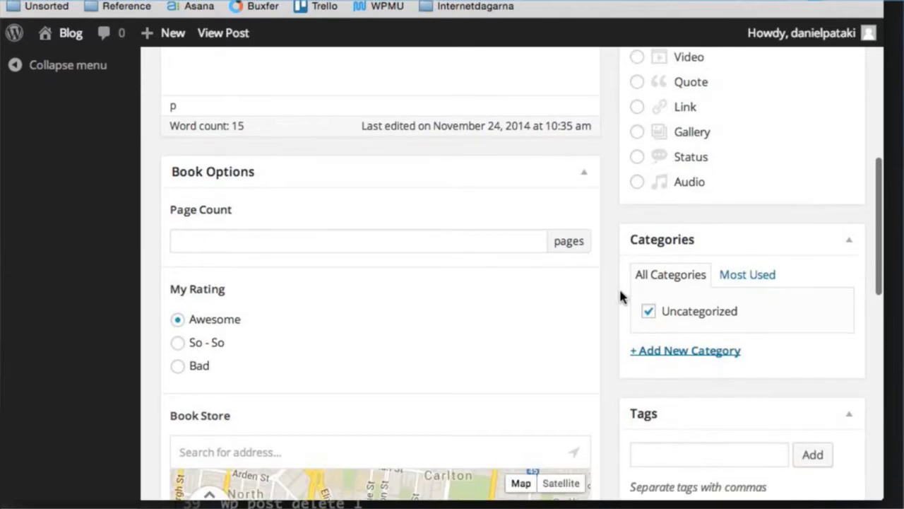
{"action": "left_click", "coordinate": [395, 187]}
{"action": "type", "text": "200"}
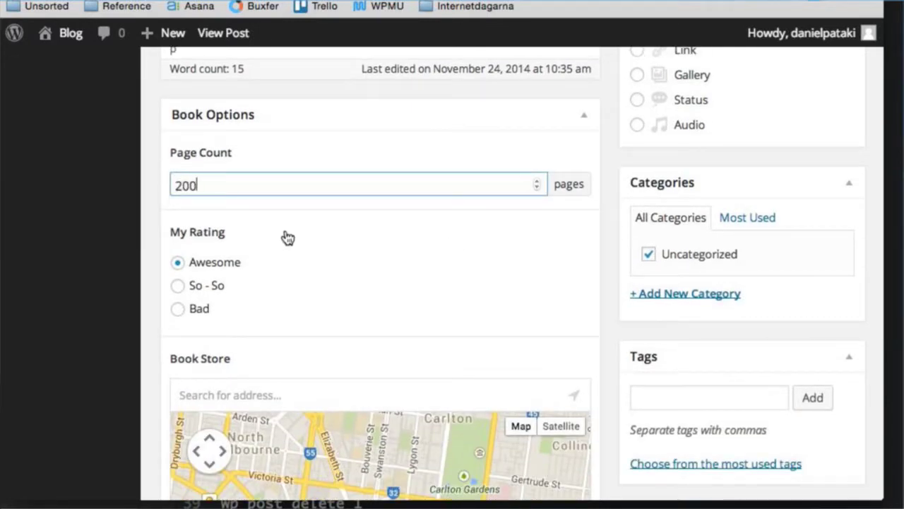
{"action": "scroll", "coordinate": [321, 189], "scroll_direction": "down", "scroll_amount": 1}
{"action": "scroll", "coordinate": [328, 183], "scroll_direction": "down", "scroll_amount": 1}
{"action": "scroll", "coordinate": [337, 177], "scroll_direction": "up", "scroll_amount": 7}
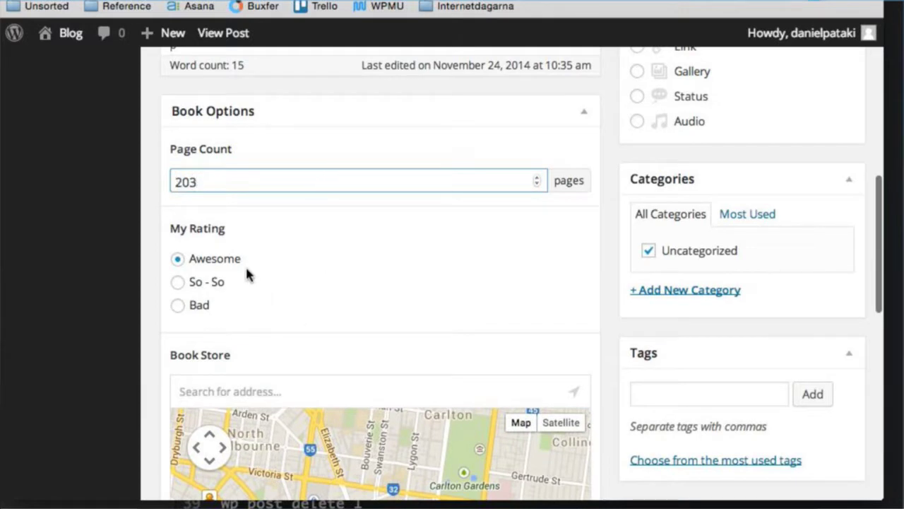
Set the post's Book Store location to the suggested MOM Park in Budapest and recentre the map around it.
{"action": "scroll", "coordinate": [329, 297], "scroll_direction": "down", "scroll_amount": 3}
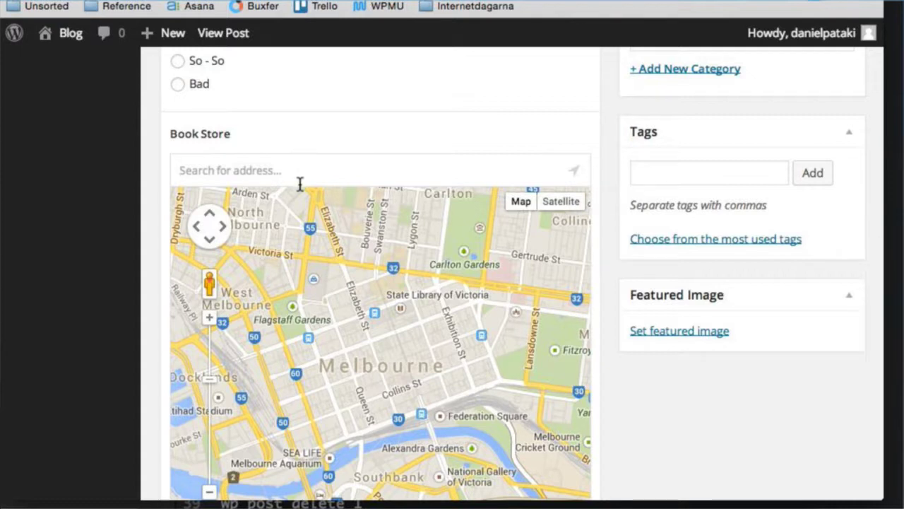
{"action": "type", "text": "Mom Park"}
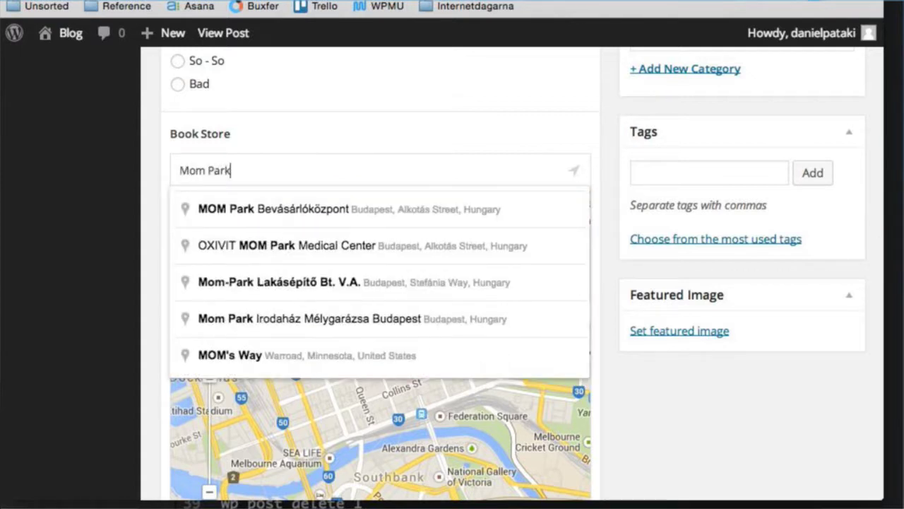
{"action": "type", "text": ", Bu"}
{"action": "key", "text": "Down"}
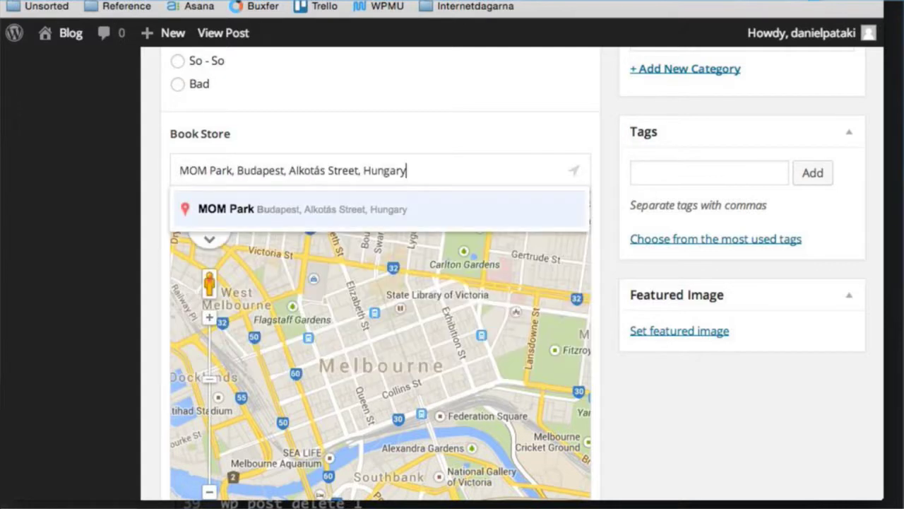
{"action": "key", "text": "Return"}
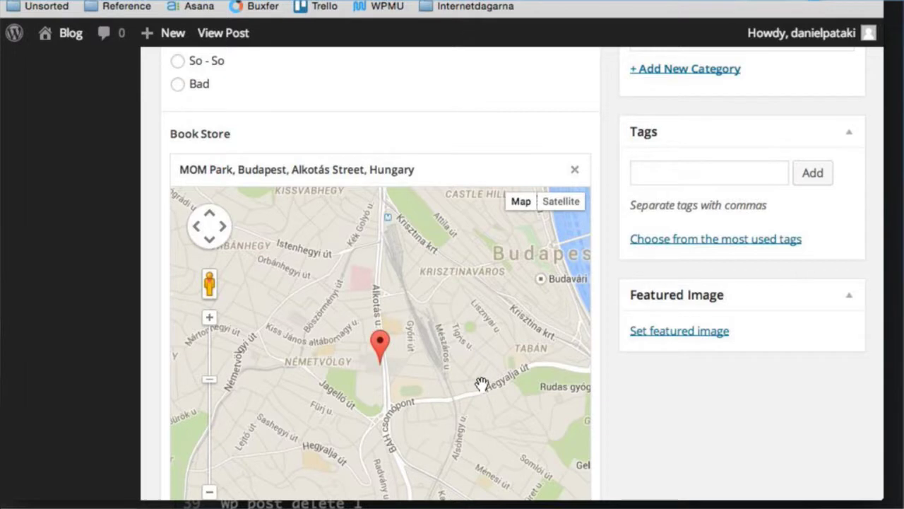
{"action": "left_click_drag", "start_coordinate": [478, 379], "coordinate": [408, 367]}
Update the "Hello world!" post and review its saved Book Options.
{"action": "scroll", "coordinate": [666, 295], "scroll_direction": "up", "scroll_amount": 1}
{"action": "scroll", "coordinate": [666, 290], "scroll_direction": "up", "scroll_amount": 10}
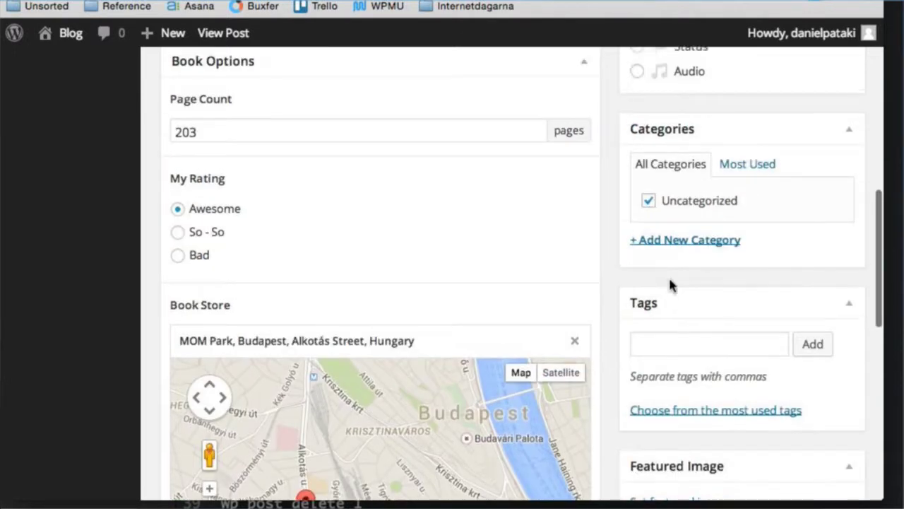
{"action": "left_click", "coordinate": [827, 362]}
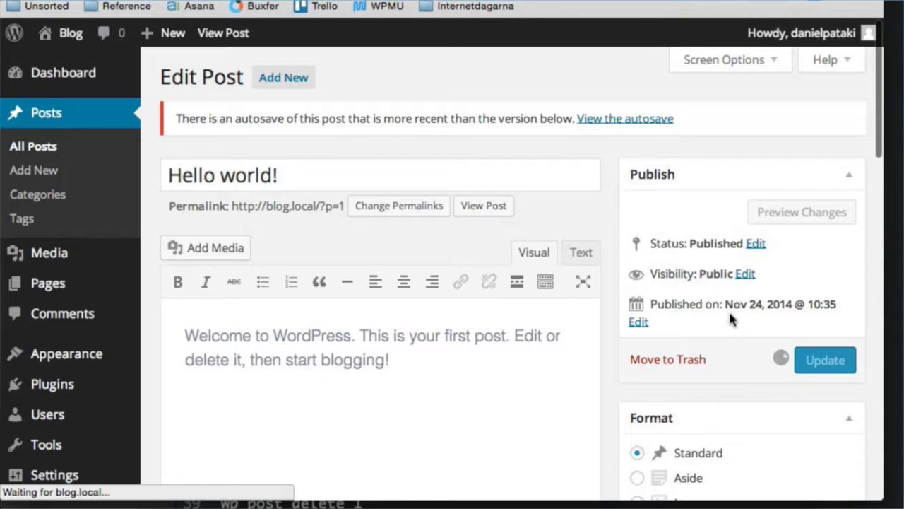
{"action": "scroll", "coordinate": [724, 308], "scroll_direction": "down", "scroll_amount": 1}
{"action": "scroll", "coordinate": [723, 308], "scroll_direction": "down", "scroll_amount": 5}
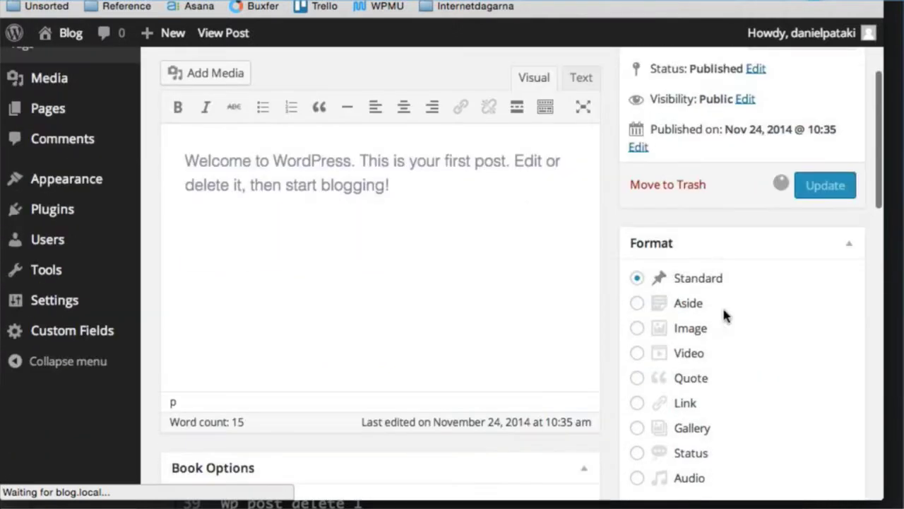
{"action": "scroll", "coordinate": [784, 355], "scroll_direction": "down", "scroll_amount": 15}
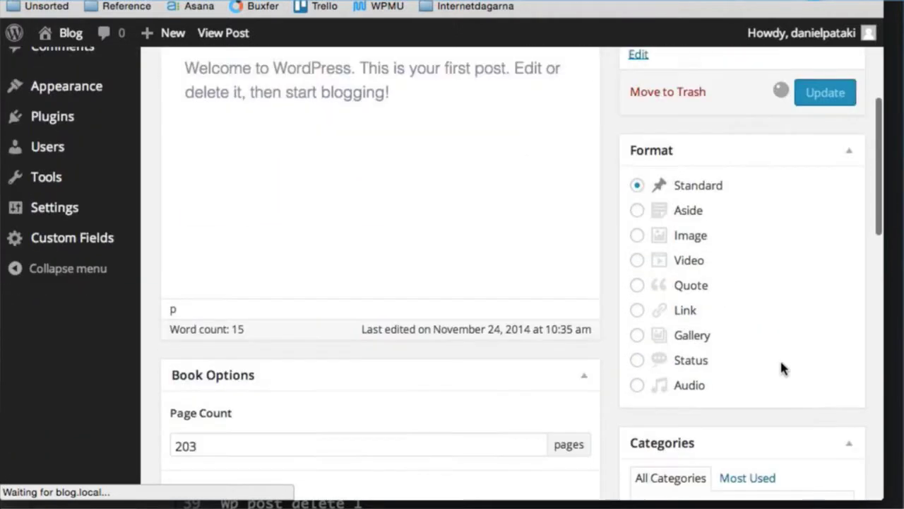
{"action": "scroll", "coordinate": [780, 357], "scroll_direction": "up", "scroll_amount": 2}
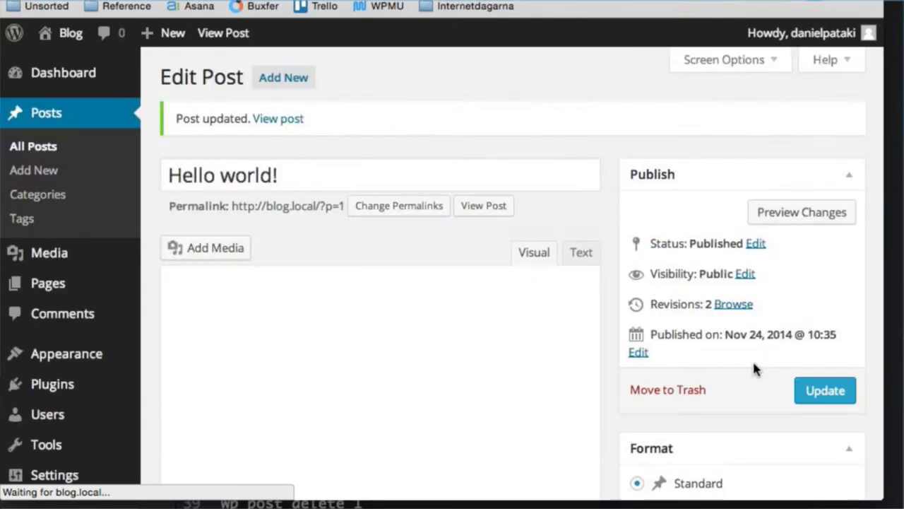
{"action": "scroll", "coordinate": [746, 386], "scroll_direction": "down", "scroll_amount": 10}
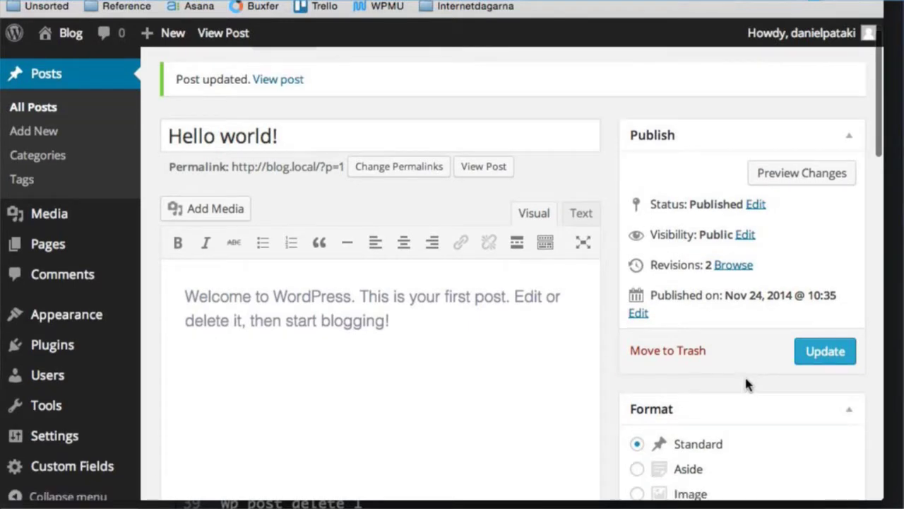
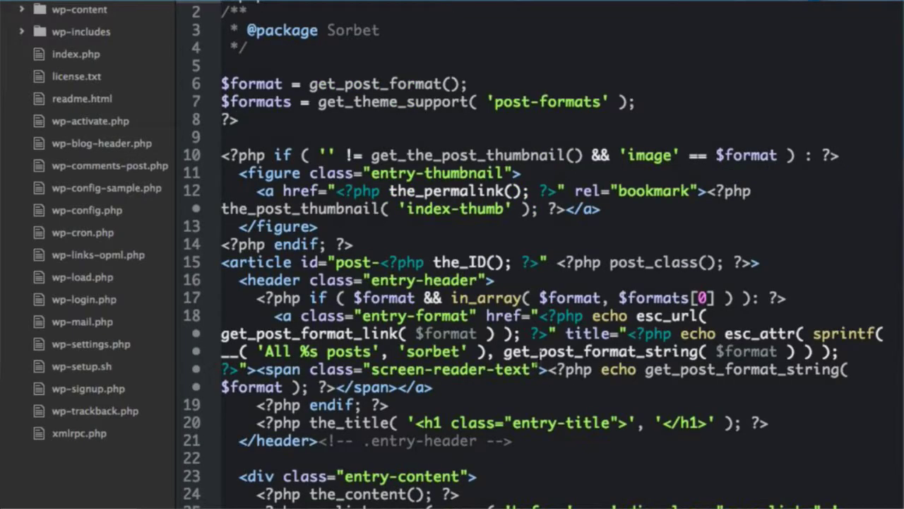
Insert the placeholder text "qwdqwd" on its own line between the_content() and wp_link_pages() in the post template.
{"action": "scroll", "coordinate": [486, 324], "scroll_direction": "down", "scroll_amount": 5}
{"action": "left_click", "coordinate": [487, 341]}
{"action": "left_click", "coordinate": [486, 323]}
{"action": "key", "text": "Return"}
{"action": "key", "text": "Return"}
{"action": "type", "text": "qwdqwd"}
{"action": "key", "text": "Return"}
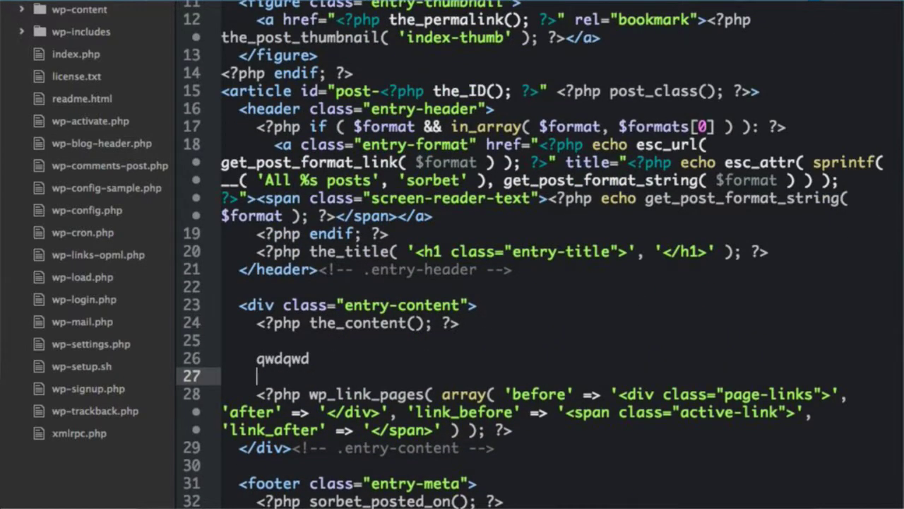
Switch to the browser, reload the "Hello world!" post page and check for the placeholder text below the content.
{"action": "key", "text": "super+o"}
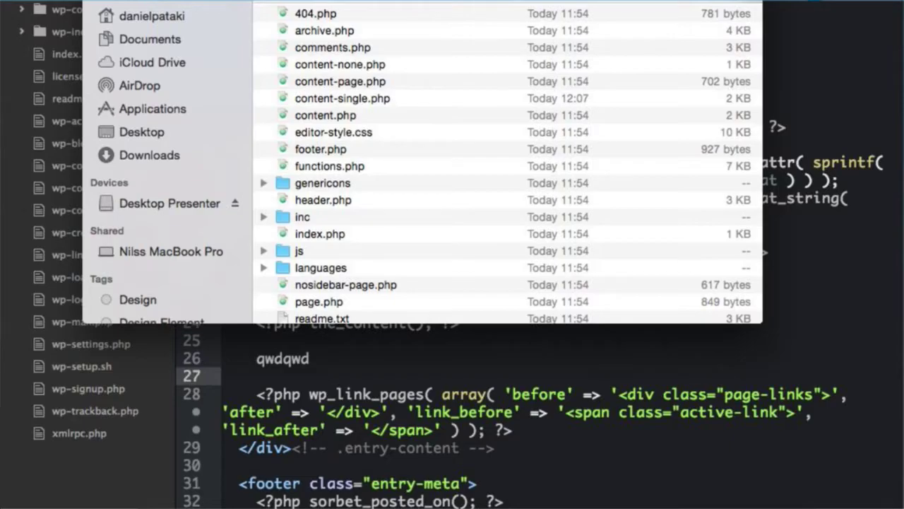
{"action": "key", "text": "super+Tab"}
{"action": "key", "text": "super+Tab"}
{"action": "key", "text": "super+r"}
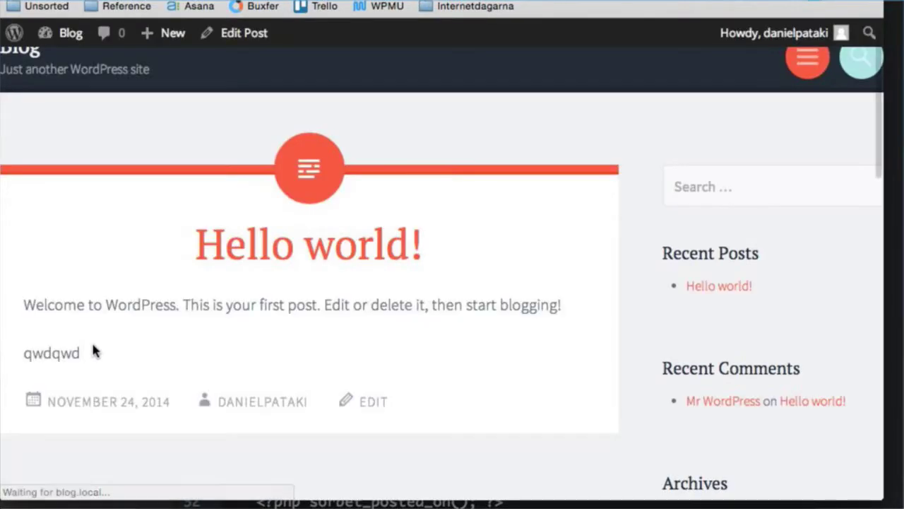
{"action": "double_click", "coordinate": [65, 350]}
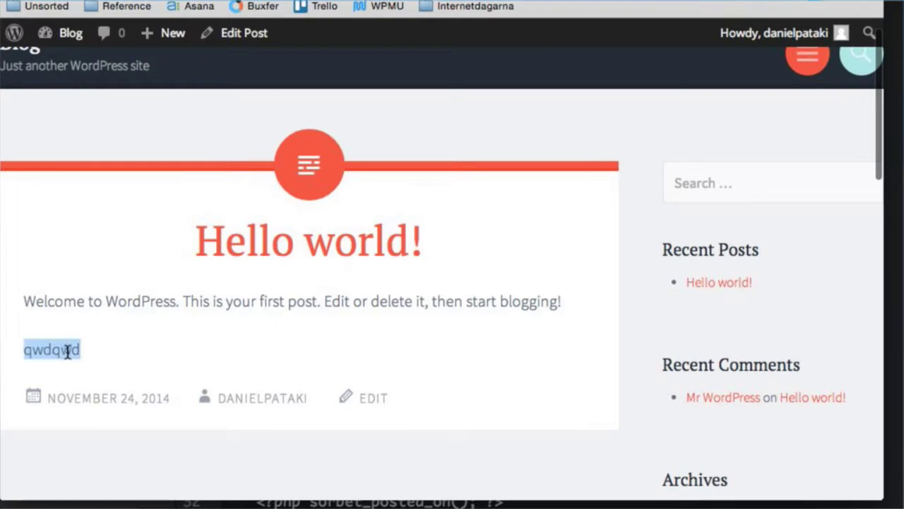
Return to the code editor and replace the "qwdqwd" placeholder with an opening "<?php" tag.
{"action": "key", "text": "super+Tab"}
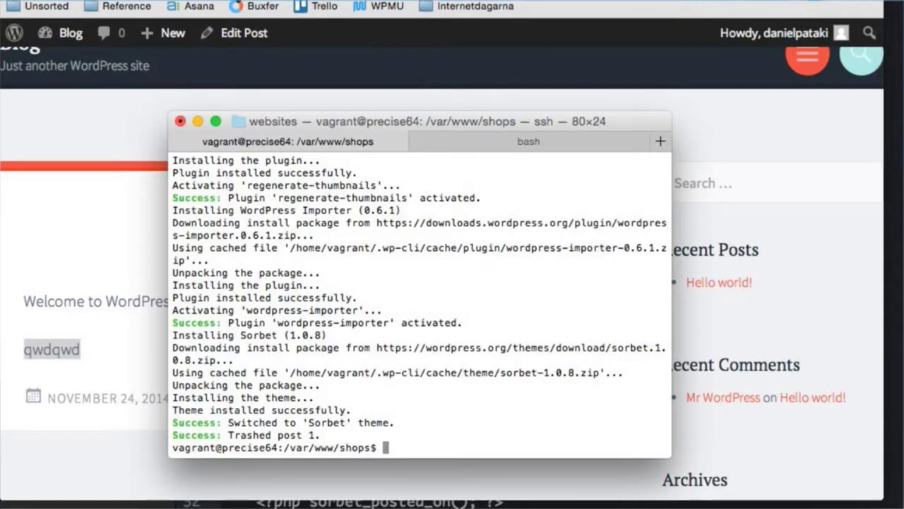
{"action": "key", "text": "super+Tab"}
{"action": "left_click", "coordinate": [297, 359]}
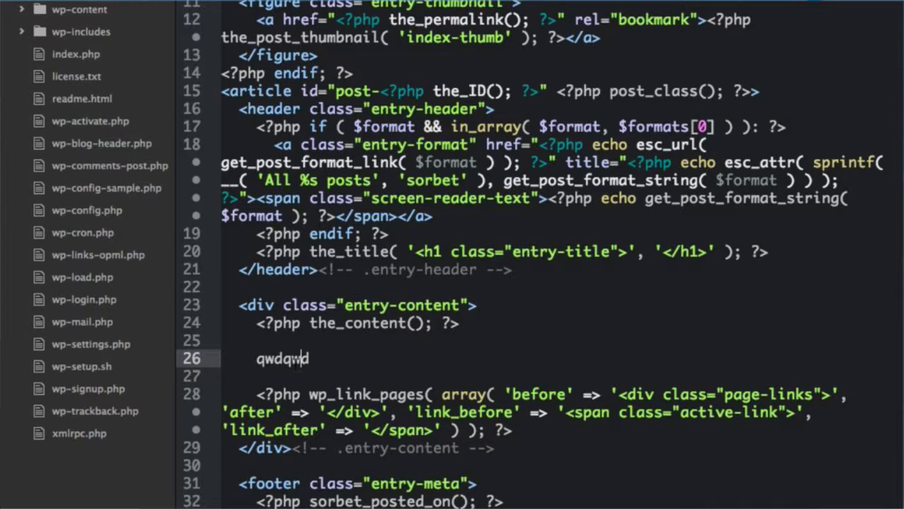
{"action": "double_click", "coordinate": [297, 359]}
{"action": "type", "text": "<?php"}
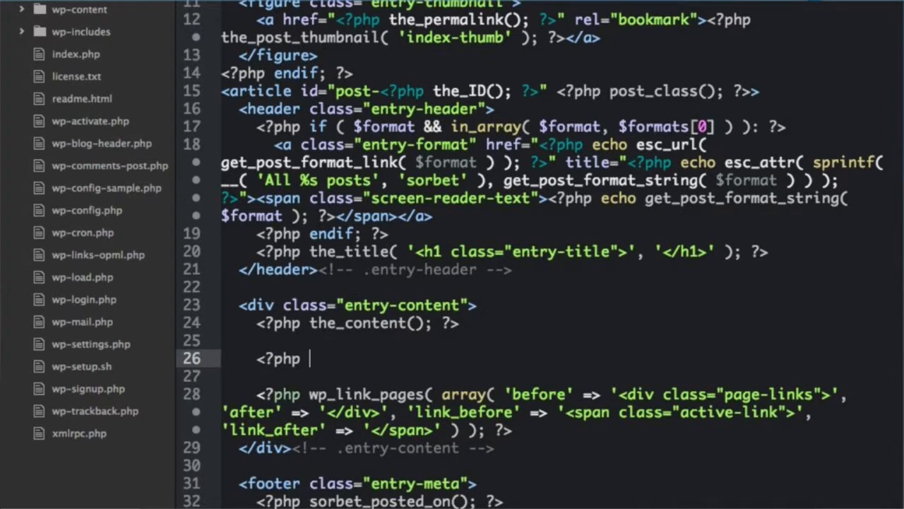
Look up the Page Count field's name in the Book Options field group in the browser, and return to the code editor.
{"action": "key", "text": "super+Tab"}
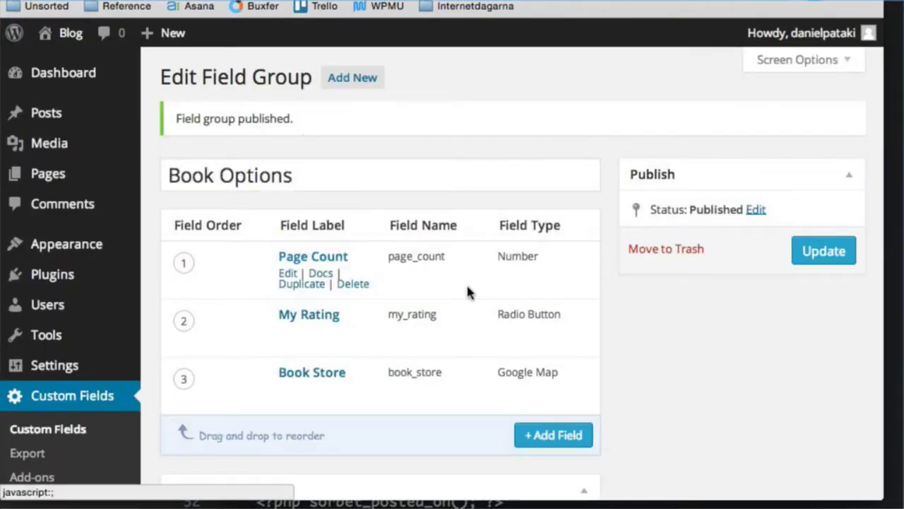
{"action": "double_click", "coordinate": [418, 257]}
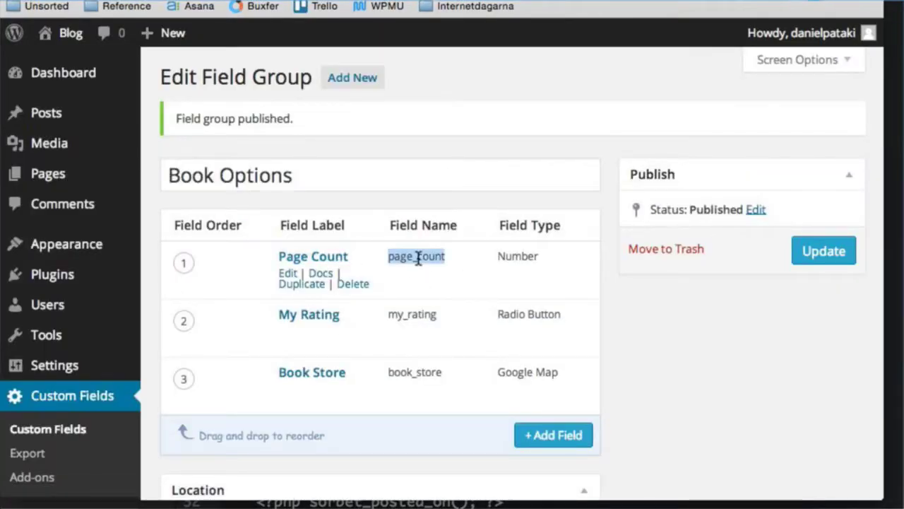
{"action": "key", "text": "super+Tab"}
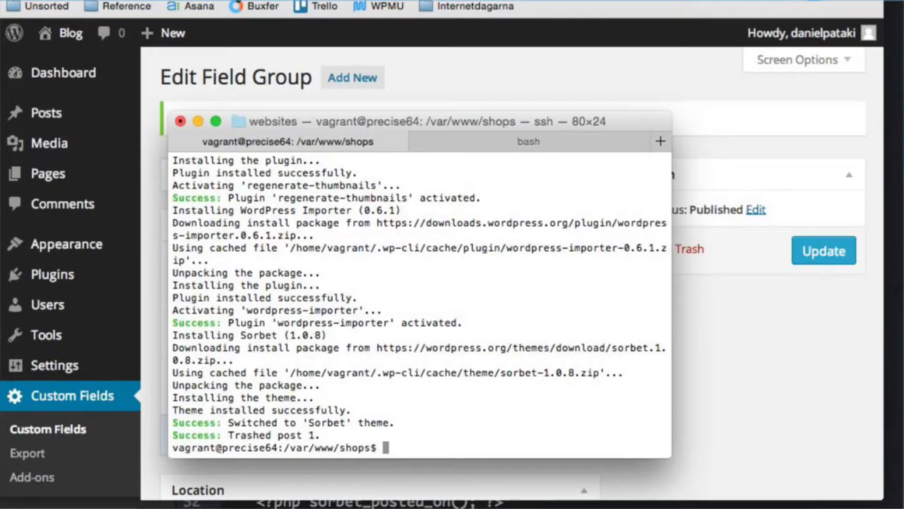
{"action": "key", "text": "super+Tab"}
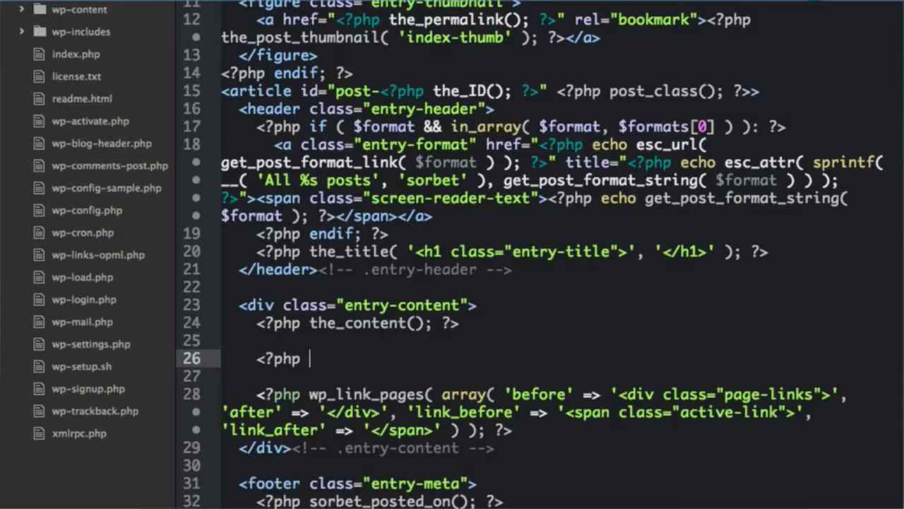
Complete the PHP line as <?php the_field('page_count' ) ?> to output the page count below the post content.
{"action": "type", "text": "the_field('' )"}
{"action": "type", "text": " ?>"}
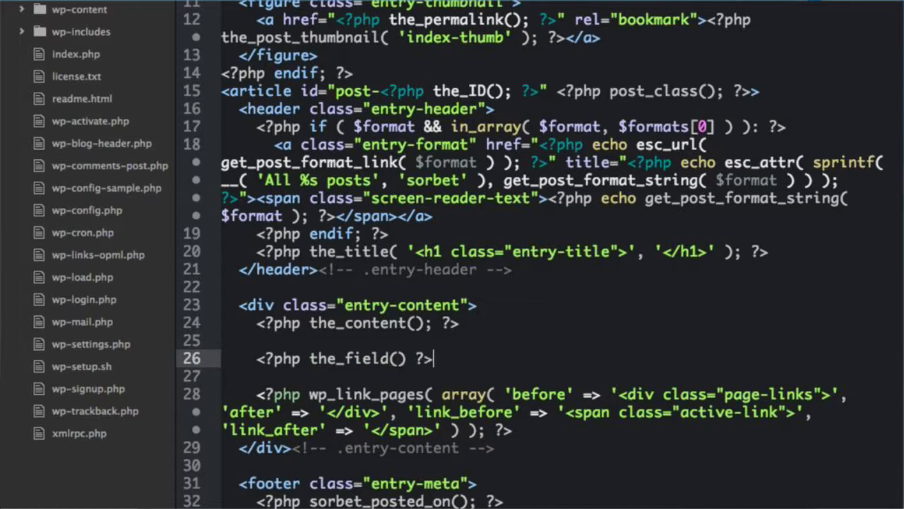
{"action": "key", "text": "Left"}
{"action": "key", "text": "Left"}
{"action": "key", "text": "Left"}
{"action": "key", "text": "Left"}
{"action": "key", "text": "Left"}
{"action": "type", "text": "'page_count"}
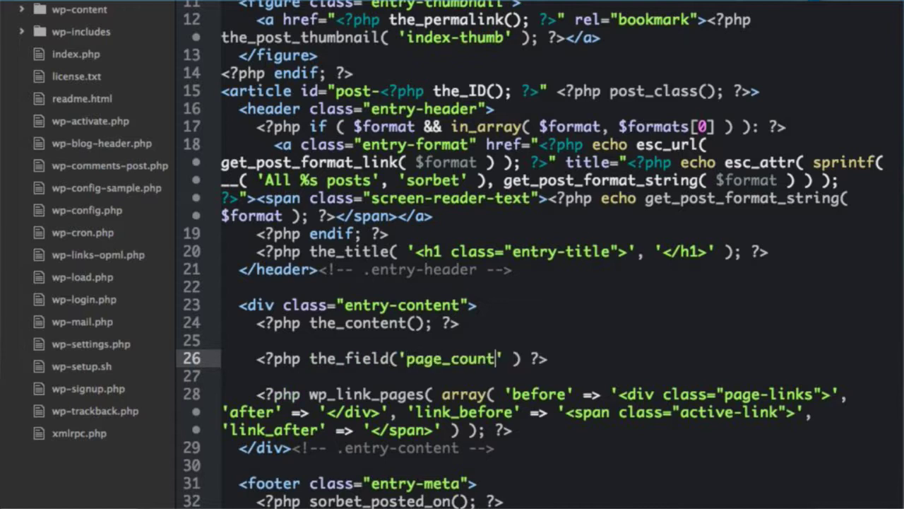
Switch to the browser and reload the "Hello world!" post page to check the page count output.
{"action": "key", "text": "super+Tab"}
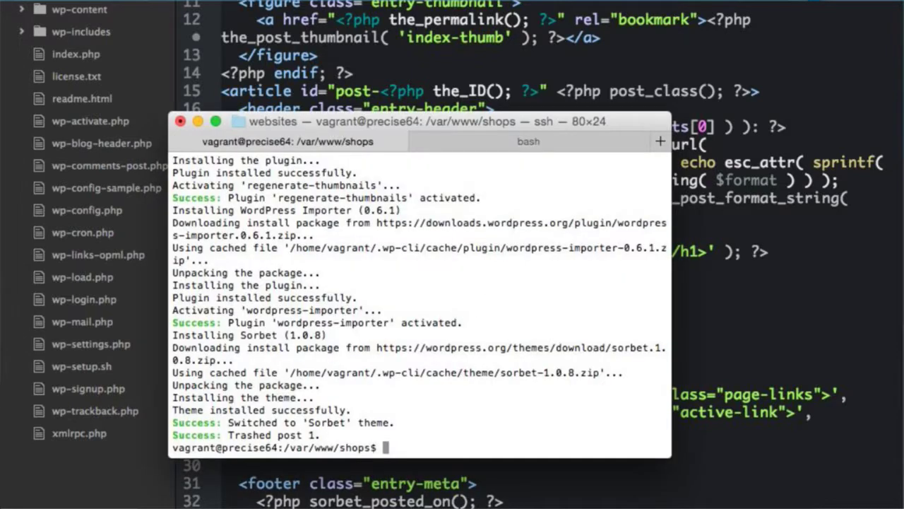
{"action": "key", "text": "super+Tab"}
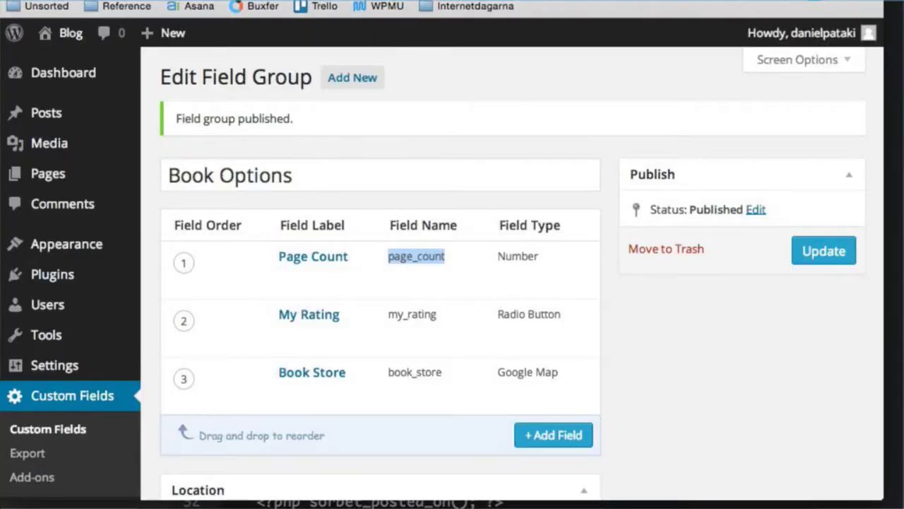
{"action": "key", "text": "ctrl+Tab"}
{"action": "key", "text": "super+r"}
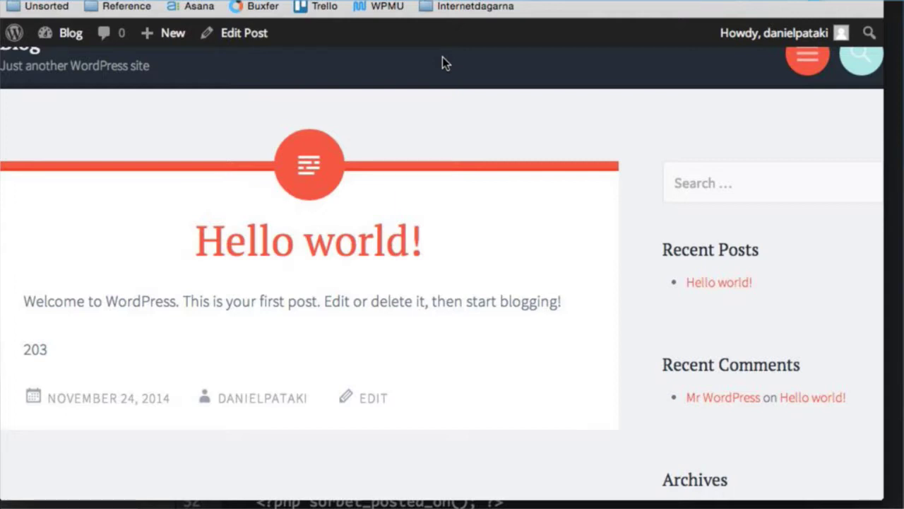
Return to the Book Options field group in the browser and open the Custom Fields Export page.
{"action": "key", "text": "super+Tab"}
{"action": "key", "text": "super+Tab"}
{"action": "key", "text": "super+Left"}
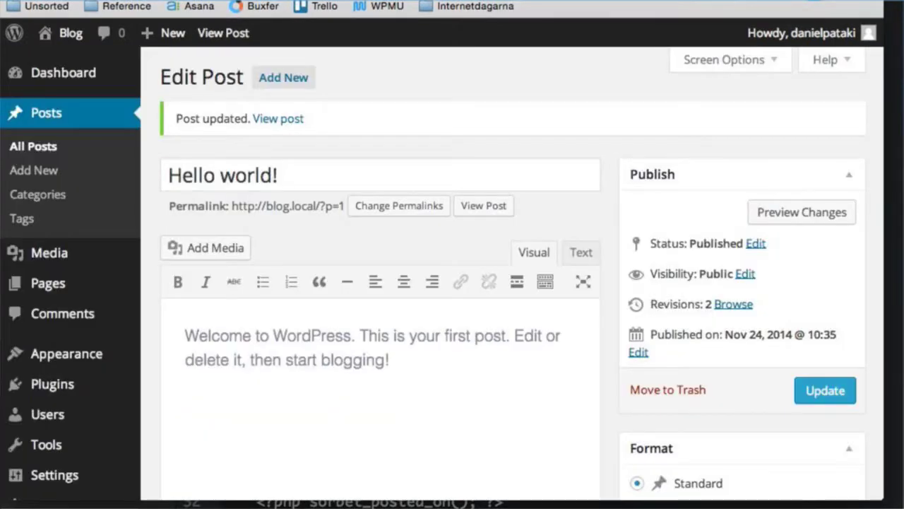
{"action": "key", "text": "super+Left"}
{"action": "scroll", "coordinate": [208, 73], "scroll_direction": "down", "scroll_amount": 2}
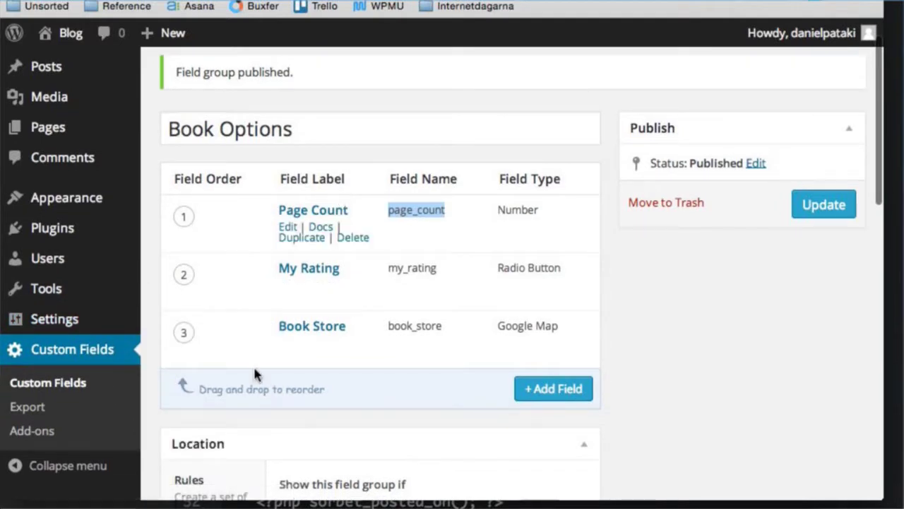
{"action": "scroll", "coordinate": [237, 282], "scroll_direction": "down", "scroll_amount": 1}
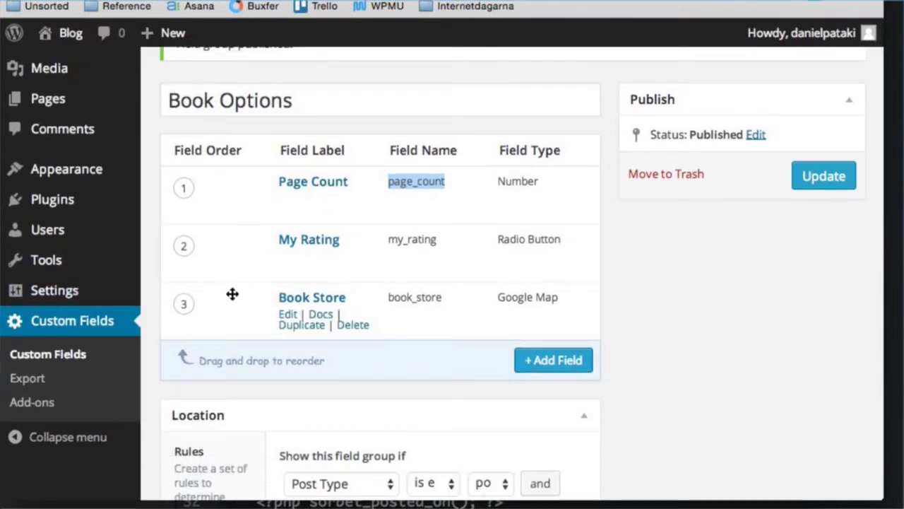
{"action": "left_click", "coordinate": [59, 380]}
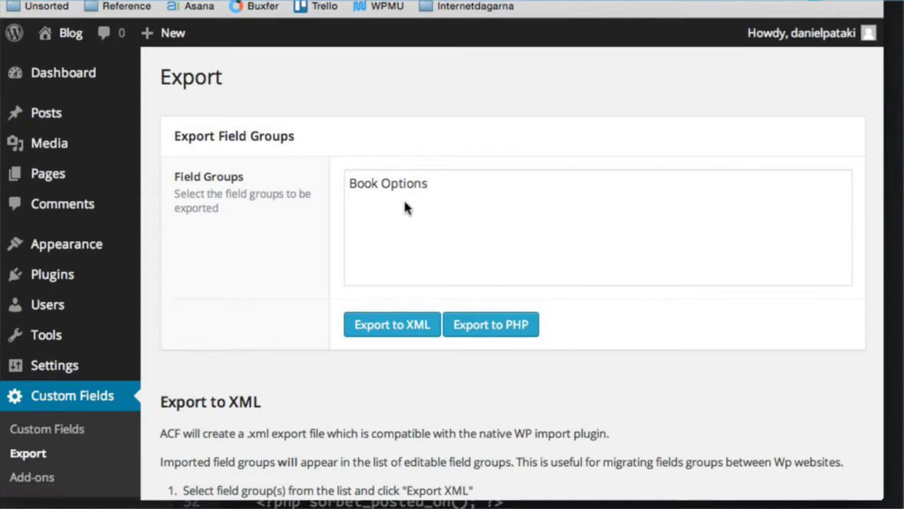
Export the Book Options field group to PHP and copy all of the generated code.
{"action": "left_click", "coordinate": [402, 193]}
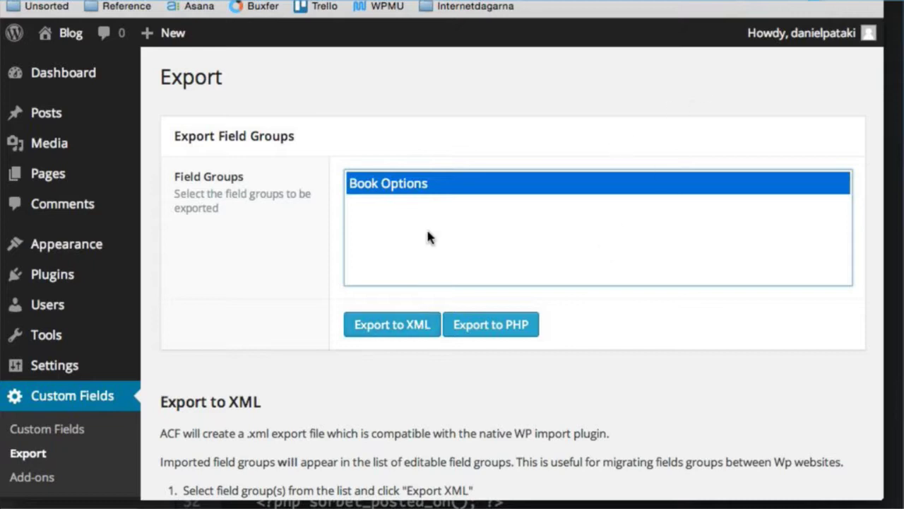
{"action": "left_click", "coordinate": [487, 330]}
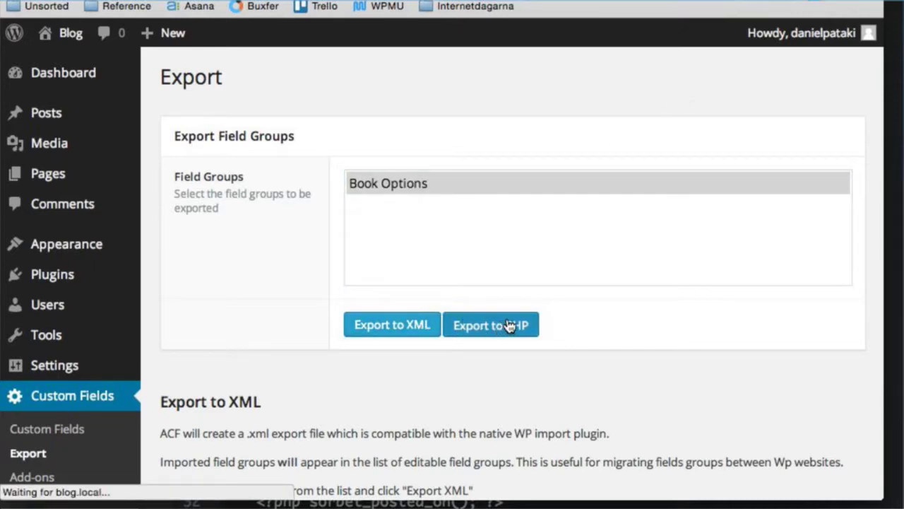
{"action": "left_click", "coordinate": [662, 275]}
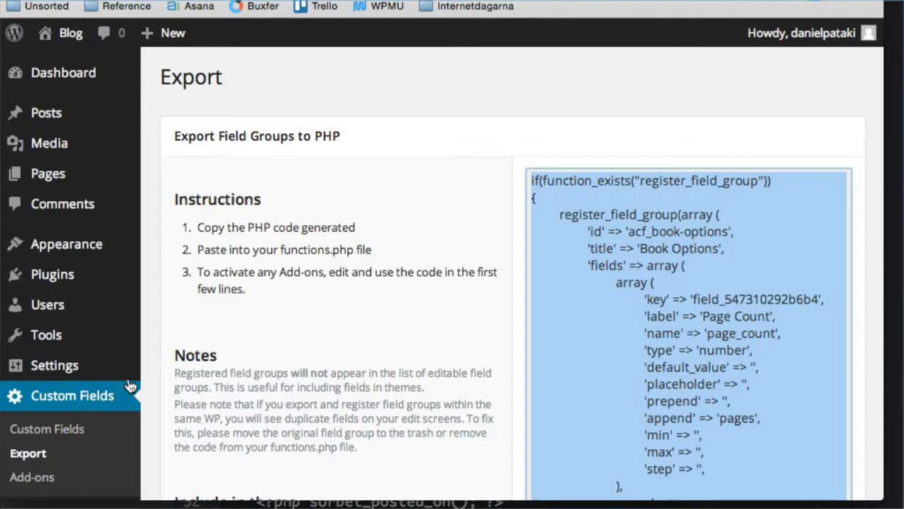
{"action": "left_click", "coordinate": [822, 159]}
{"action": "key", "text": "super+a"}
{"action": "left_click", "coordinate": [766, 235]}
{"action": "triple_click", "coordinate": [714, 231]}
{"action": "left_click_drag", "start_coordinate": [600, 183], "coordinate": [685, 397]}
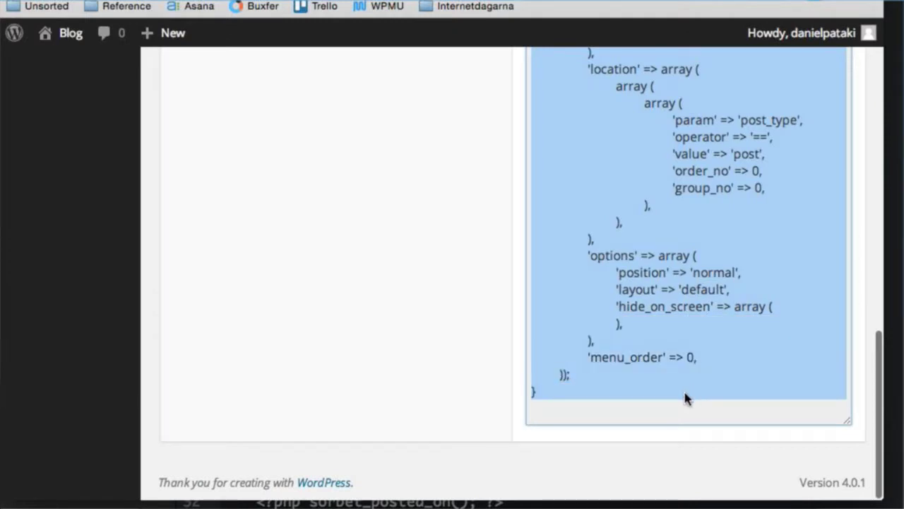
{"action": "scroll", "coordinate": [664, 424], "scroll_direction": "up", "scroll_amount": 10}
Switch to the theme folder in Finder and open functions.php in the code editor.
{"action": "key", "text": "super+Tab"}
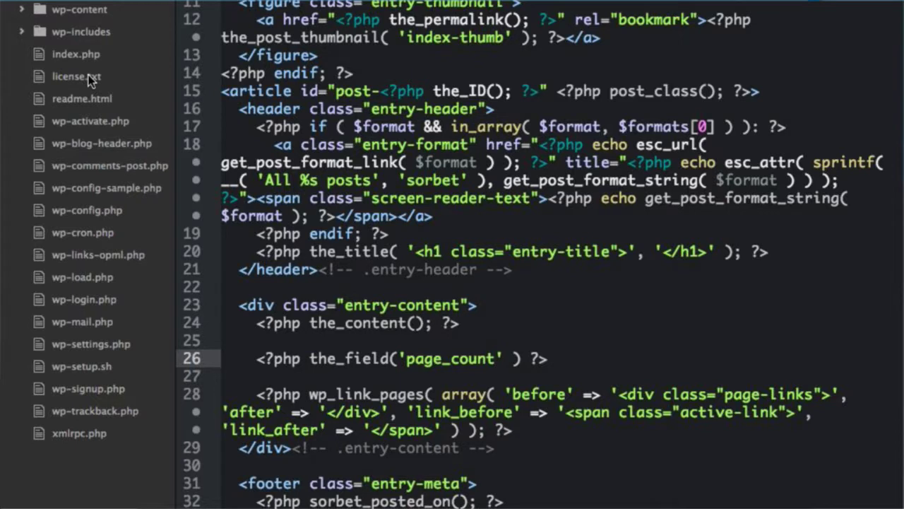
{"action": "left_click", "coordinate": [92, 10]}
{"action": "left_click", "coordinate": [92, 11]}
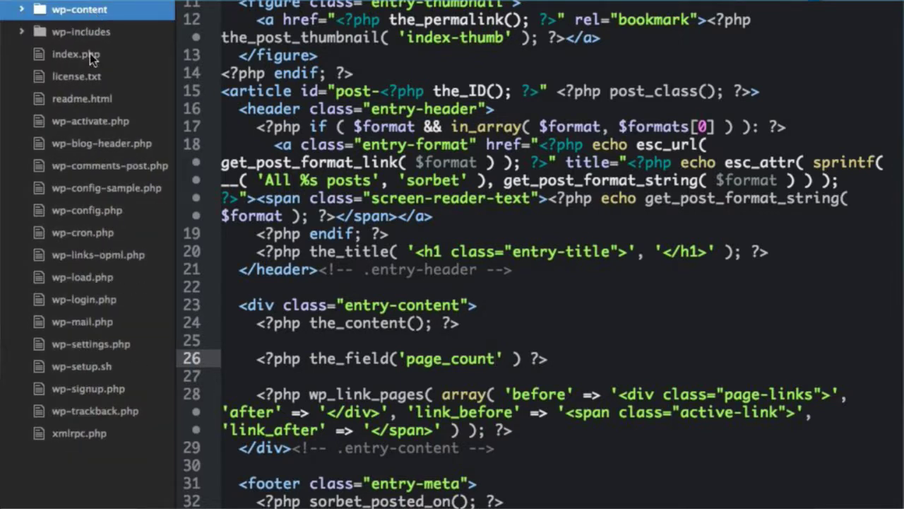
{"action": "key", "text": "super+Tab"}
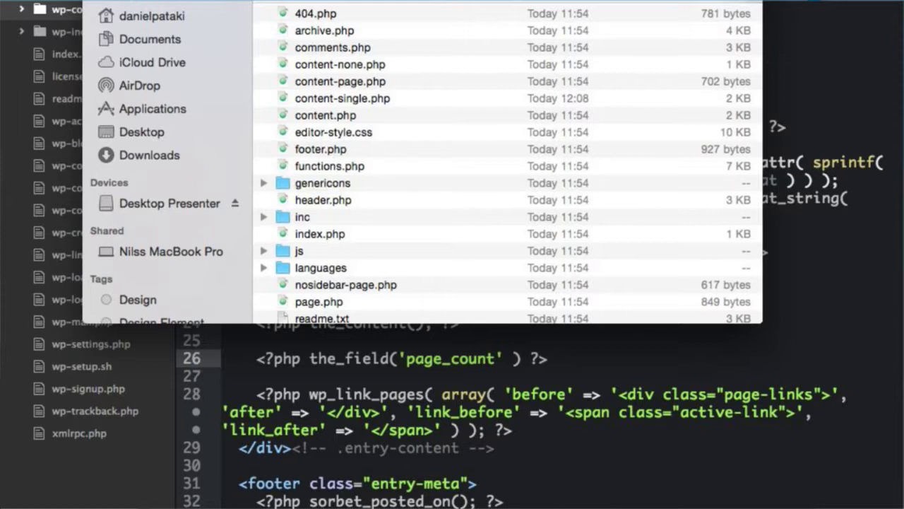
{"action": "double_click", "coordinate": [329, 166]}
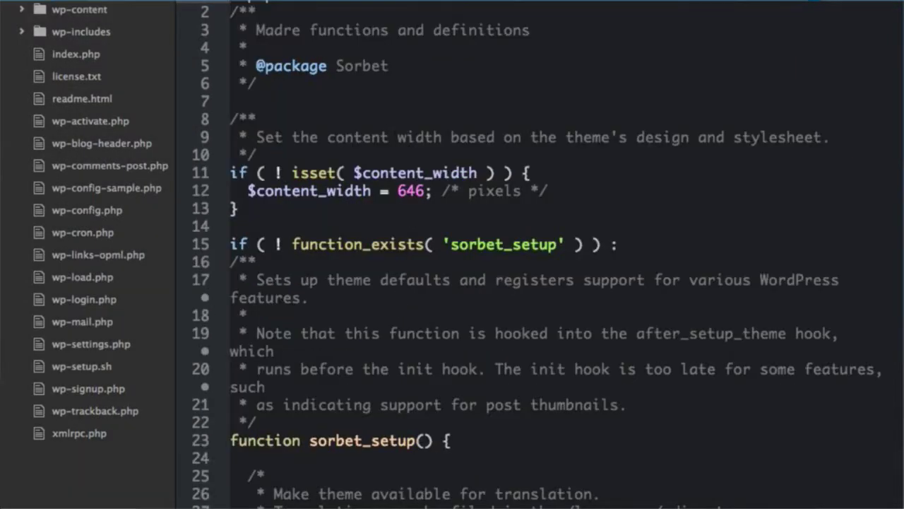
Paste the exported Book Options code on a new line between the file header comment and the content width comment.
{"action": "key", "text": "Return"}
{"action": "key", "text": "Return"}
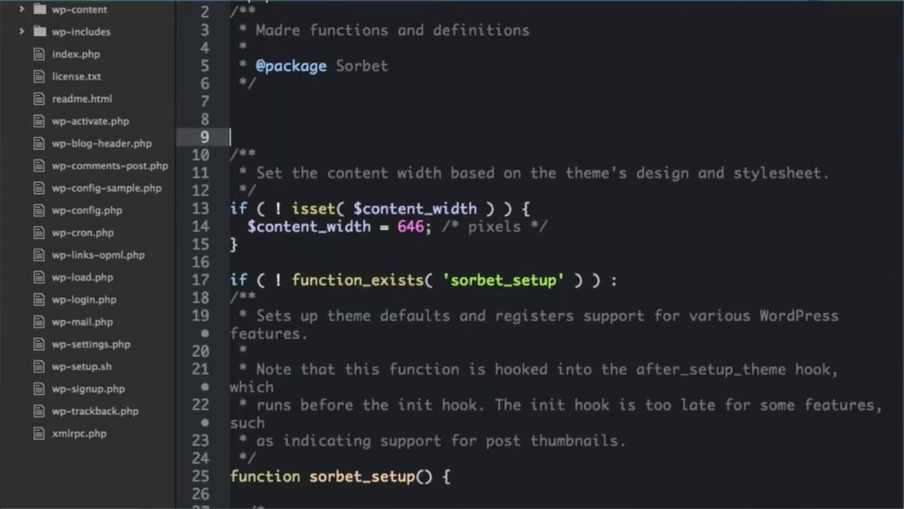
{"action": "key", "text": "super+v"}
{"action": "key", "text": "Return"}
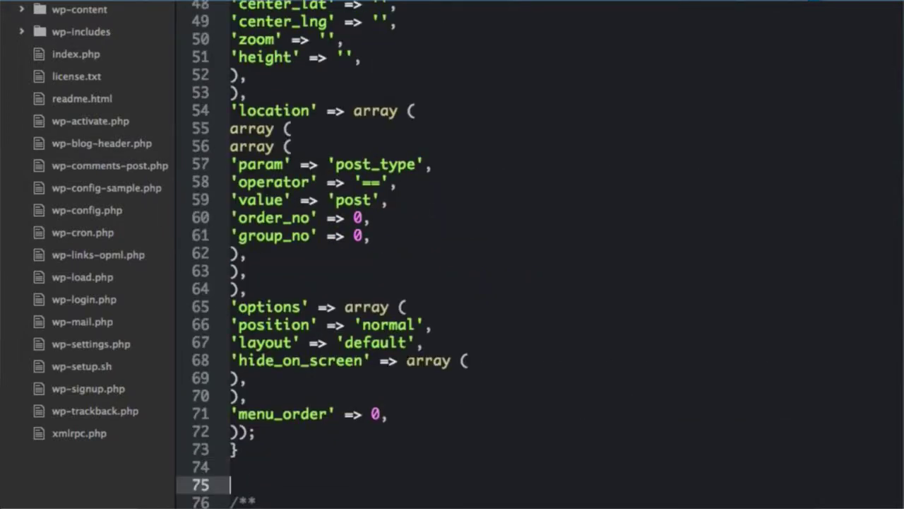
Switch to the browser and move the Book Options field group to the trash in the Field Groups list.
{"action": "key", "text": "super+o"}
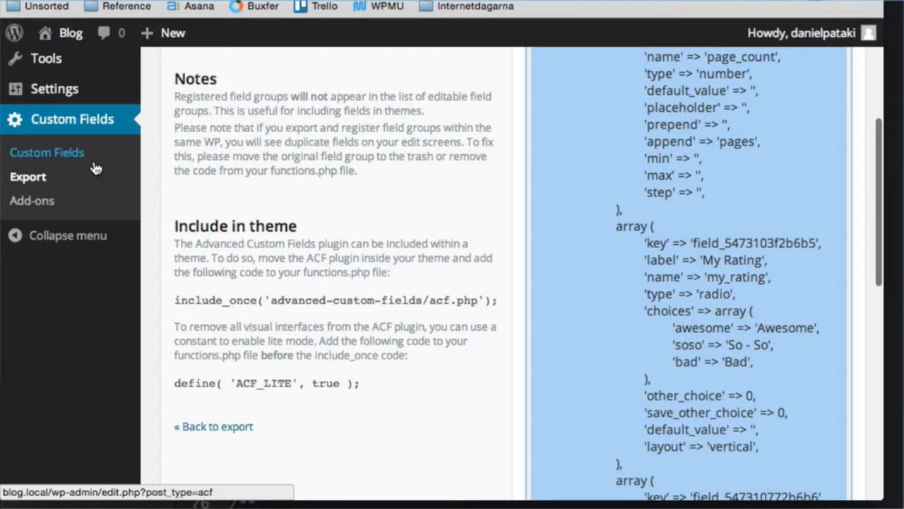
{"action": "left_click", "coordinate": [94, 155]}
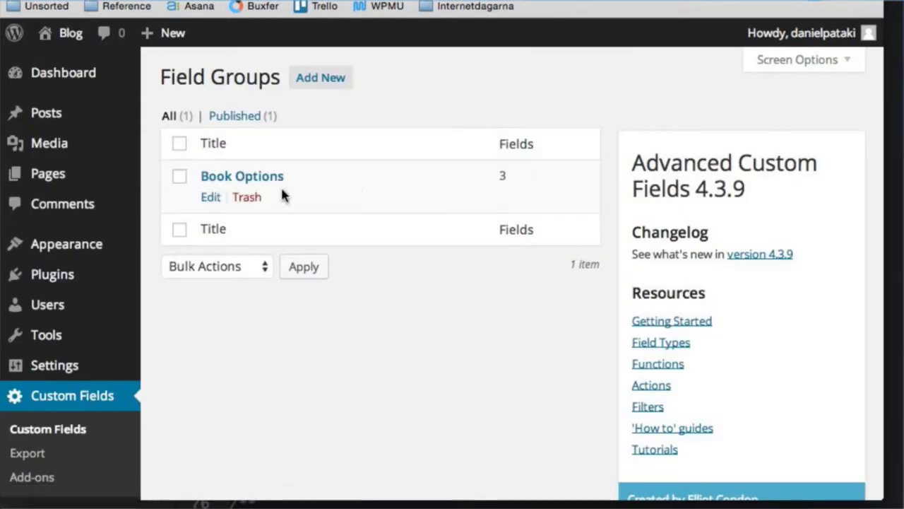
{"action": "left_click", "coordinate": [255, 199]}
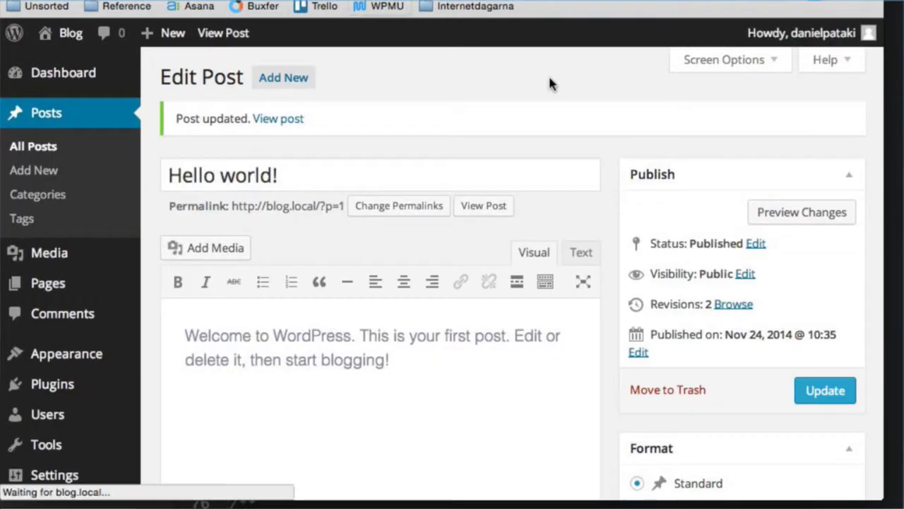
Check the reloaded "Hello world!" post edit screen for the Book Options fields.
{"action": "scroll", "coordinate": [46, 338], "scroll_direction": "down", "scroll_amount": 5}
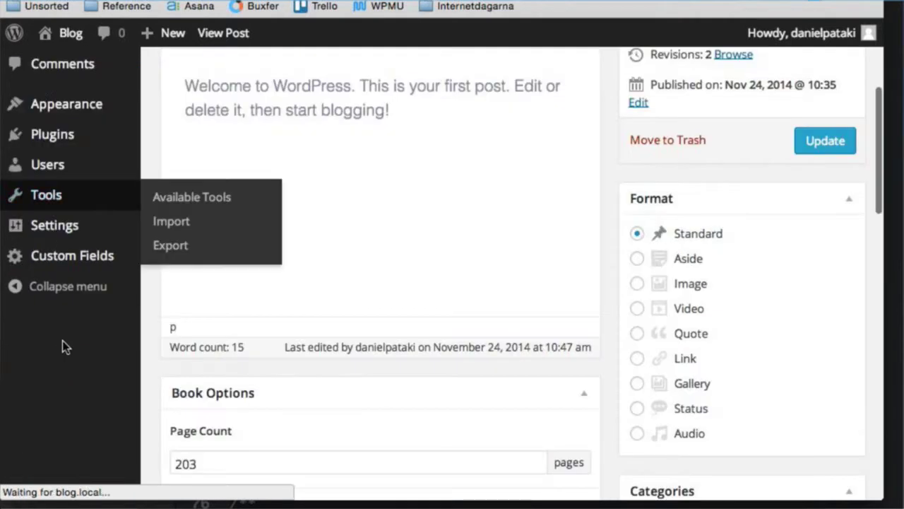
{"action": "scroll", "coordinate": [208, 263], "scroll_direction": "up", "scroll_amount": 2}
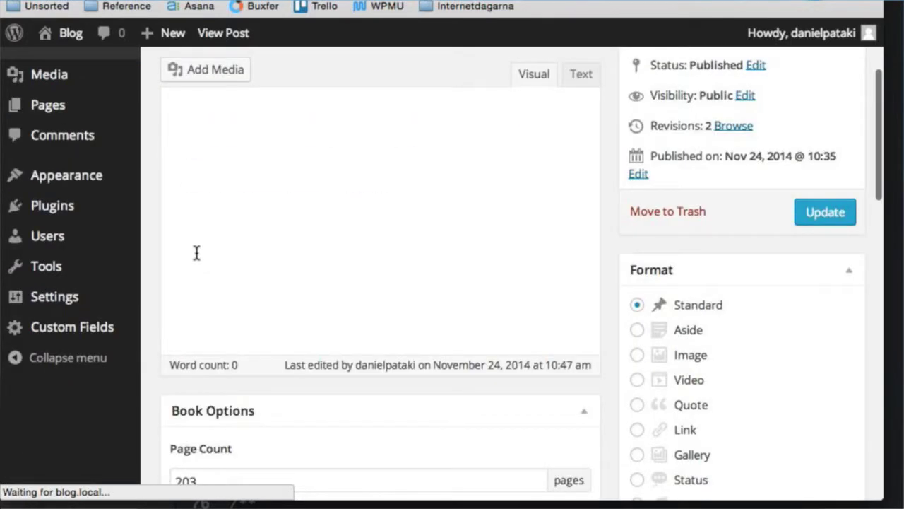
{"action": "scroll", "coordinate": [139, 325], "scroll_direction": "down", "scroll_amount": 3}
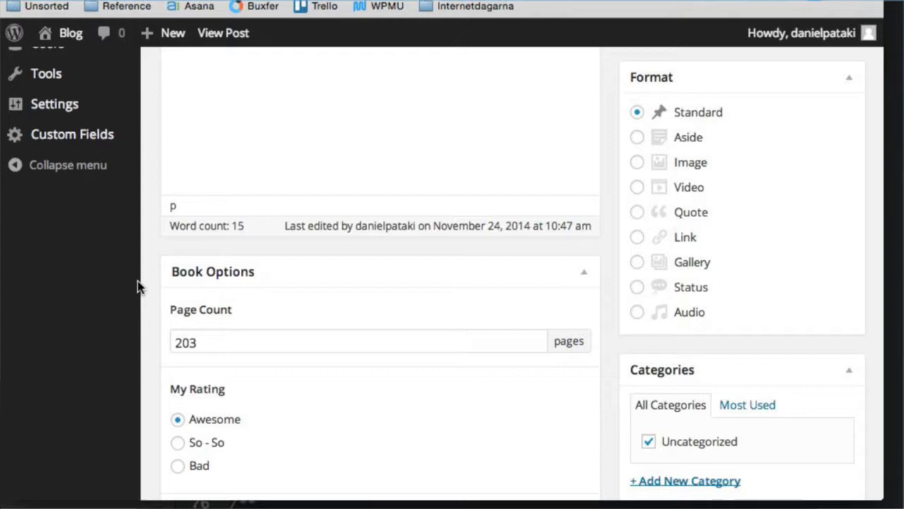
{"action": "scroll", "coordinate": [276, 73], "scroll_direction": "up", "scroll_amount": 8}
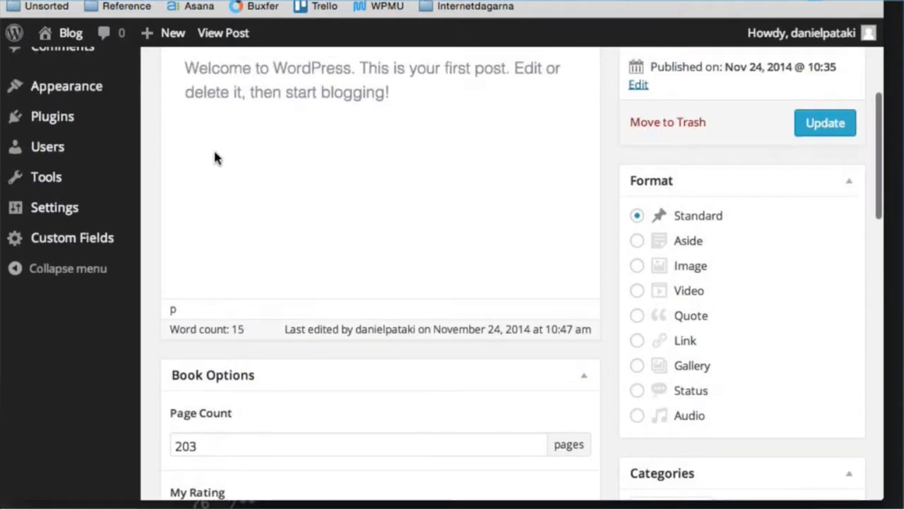
{"action": "scroll", "coordinate": [198, 179], "scroll_direction": "up", "scroll_amount": 2}
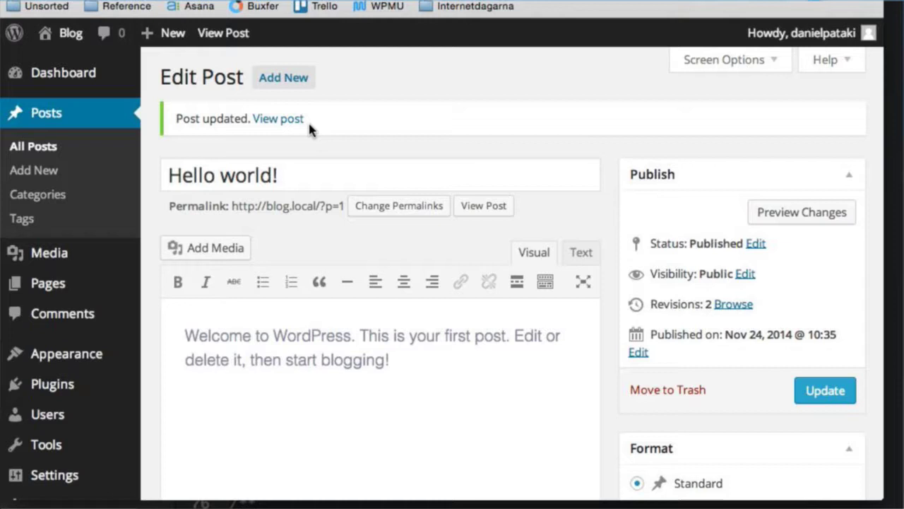
{"action": "scroll", "coordinate": [291, 113], "scroll_direction": "down", "scroll_amount": 6}
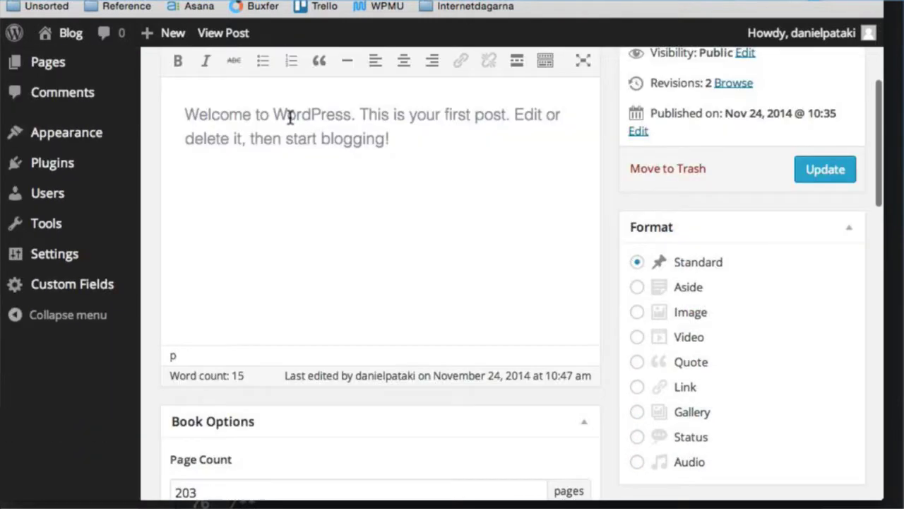
{"action": "scroll", "coordinate": [289, 120], "scroll_direction": "down", "scroll_amount": 2}
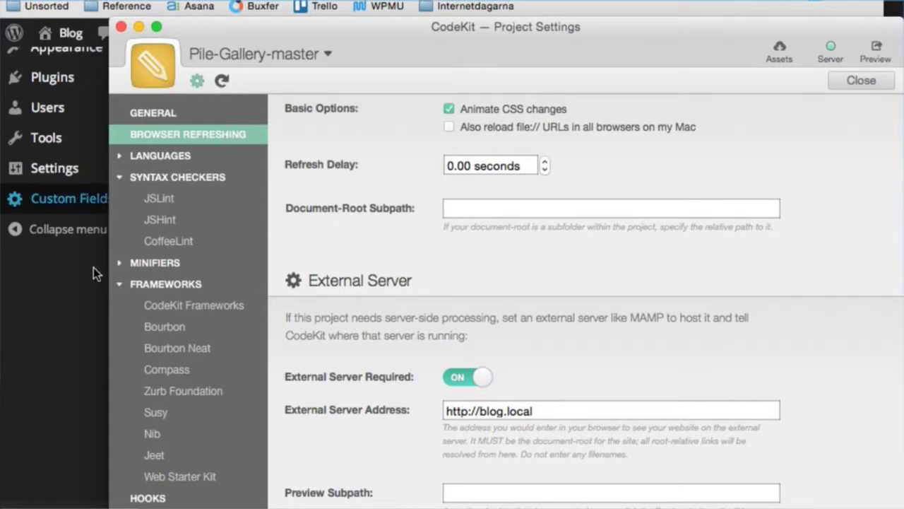
Switch to Finder and open the Pile-Gallery-master folder from Documents in the code editor.
{"action": "left_click", "coordinate": [79, 305]}
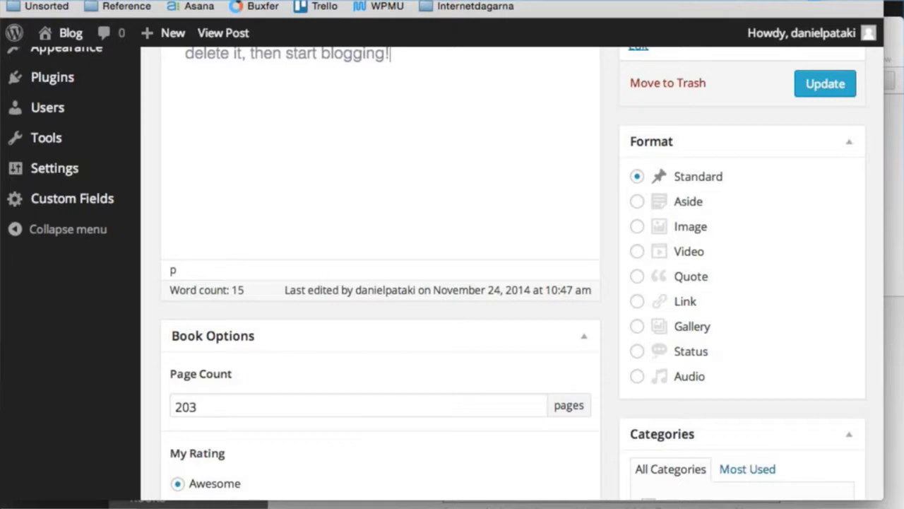
{"action": "key", "text": "super+Tab"}
{"action": "scroll", "coordinate": [417, 205], "scroll_direction": "down", "scroll_amount": 3}
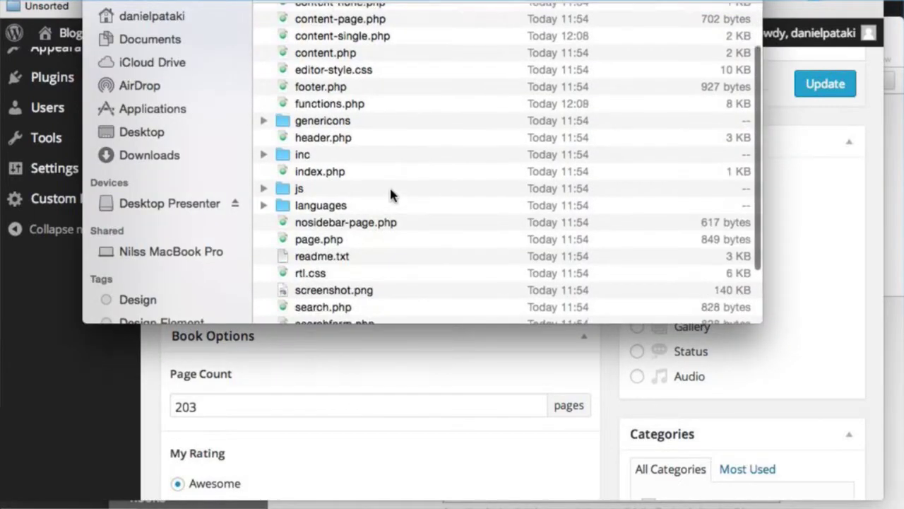
{"action": "left_click", "coordinate": [189, 20]}
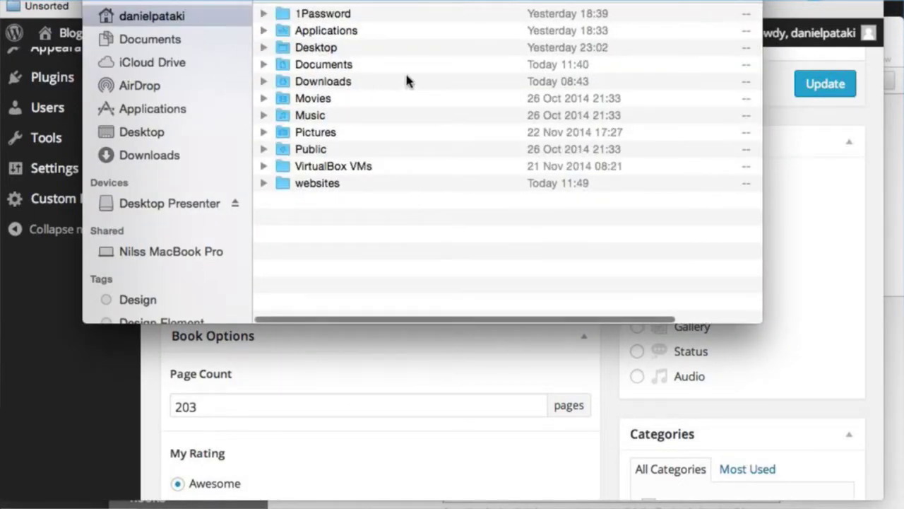
{"action": "left_click", "coordinate": [216, 39]}
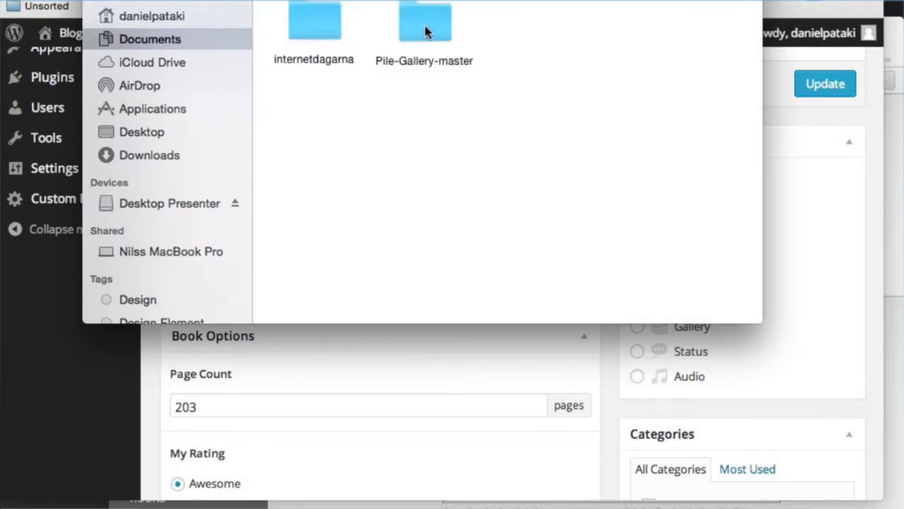
{"action": "left_click_drag", "start_coordinate": [426, 32], "coordinate": [406, 508]}
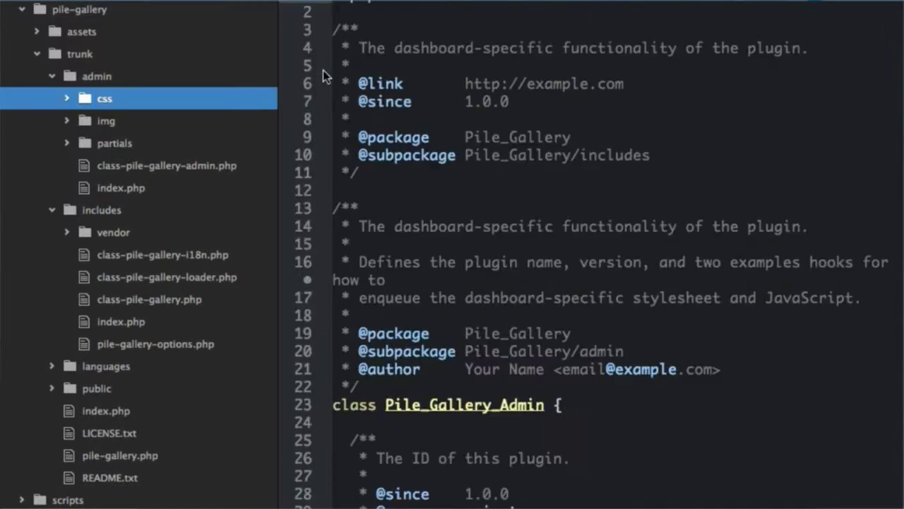
Examine the pile-gallery plugin's folder structure, collapsing the admin and includes folders inside trunk.
{"action": "left_click", "coordinate": [357, 103]}
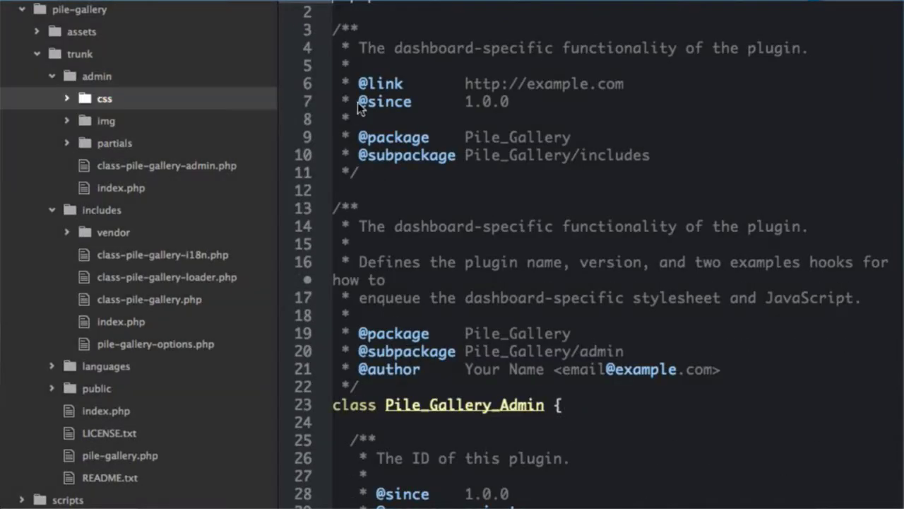
{"action": "left_click", "coordinate": [23, 10]}
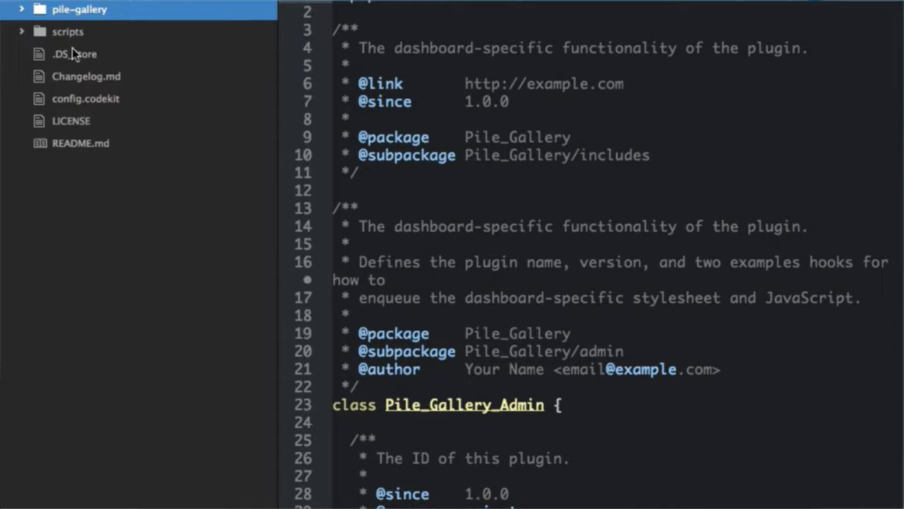
{"action": "left_click", "coordinate": [22, 10]}
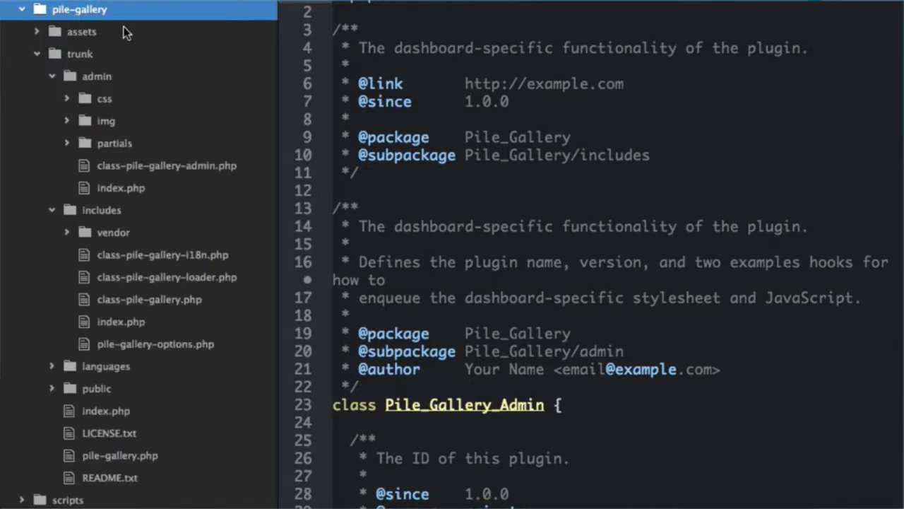
{"action": "left_click", "coordinate": [38, 54]}
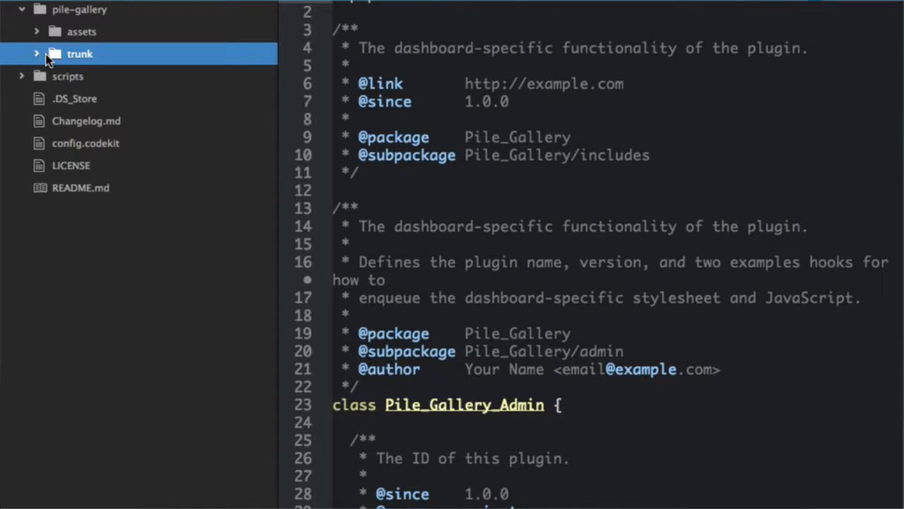
{"action": "left_click", "coordinate": [41, 57]}
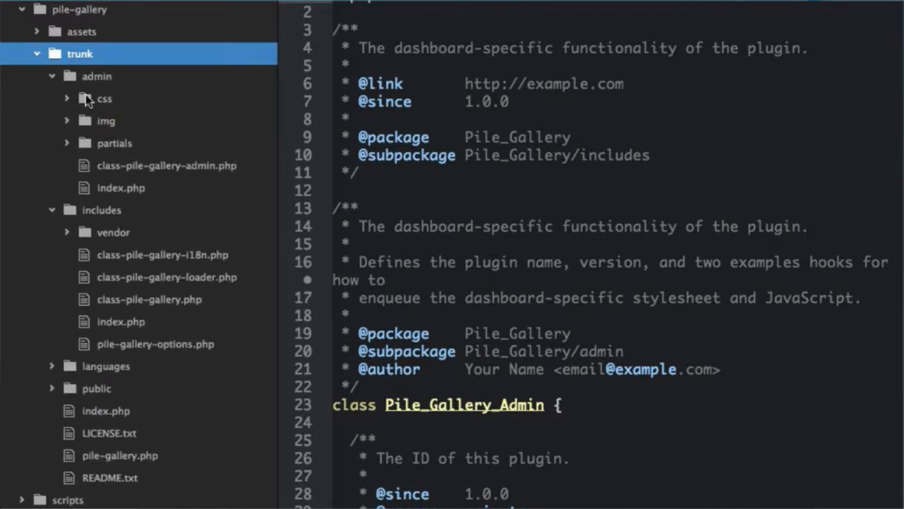
{"action": "left_click", "coordinate": [53, 76]}
{"action": "left_click", "coordinate": [54, 98]}
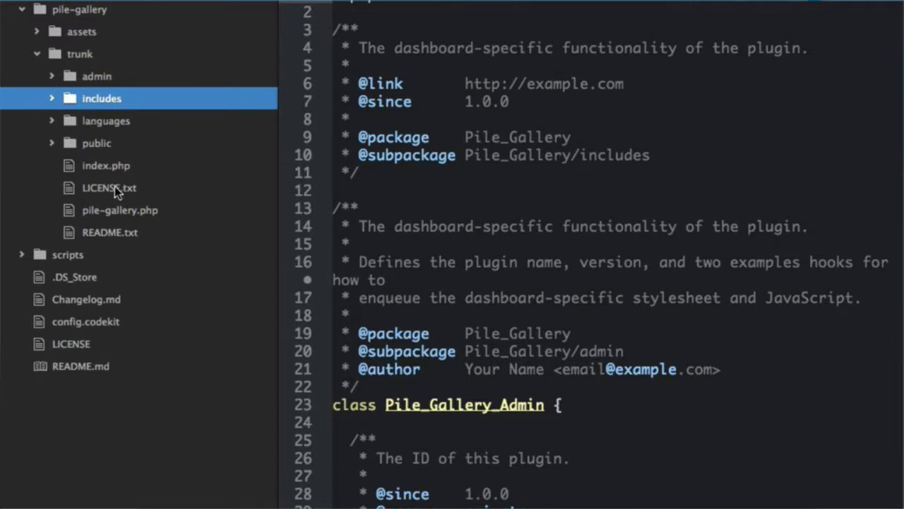
Expand the scripts/public folder and open scripts.js to review its codekit-prepend lines.
{"action": "left_click", "coordinate": [22, 254]}
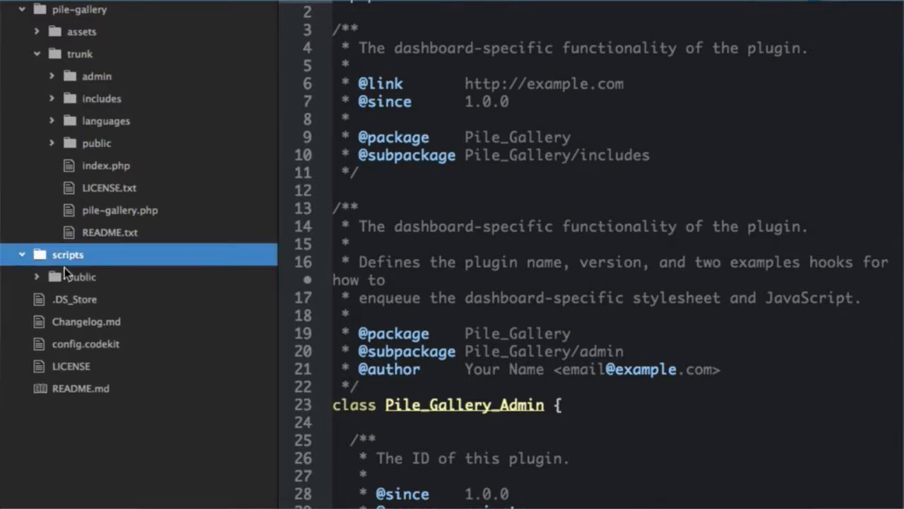
{"action": "left_click", "coordinate": [43, 276]}
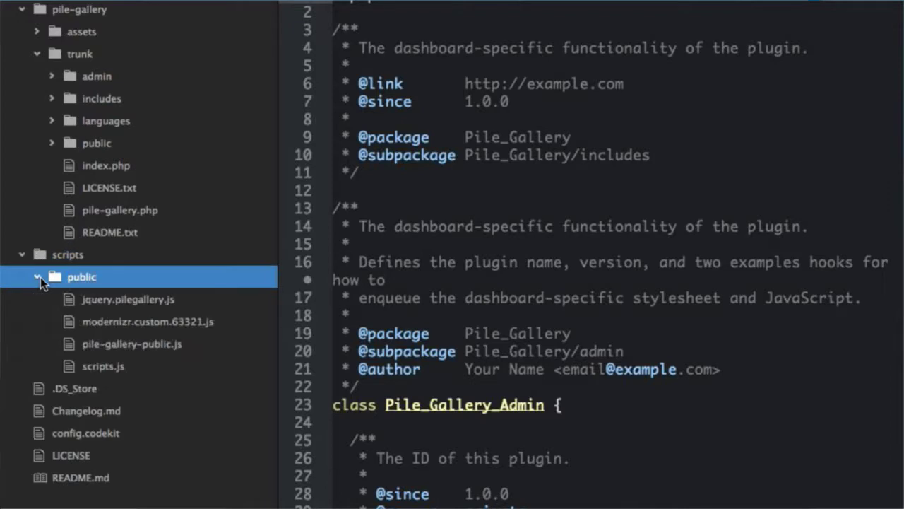
{"action": "left_click", "coordinate": [113, 366]}
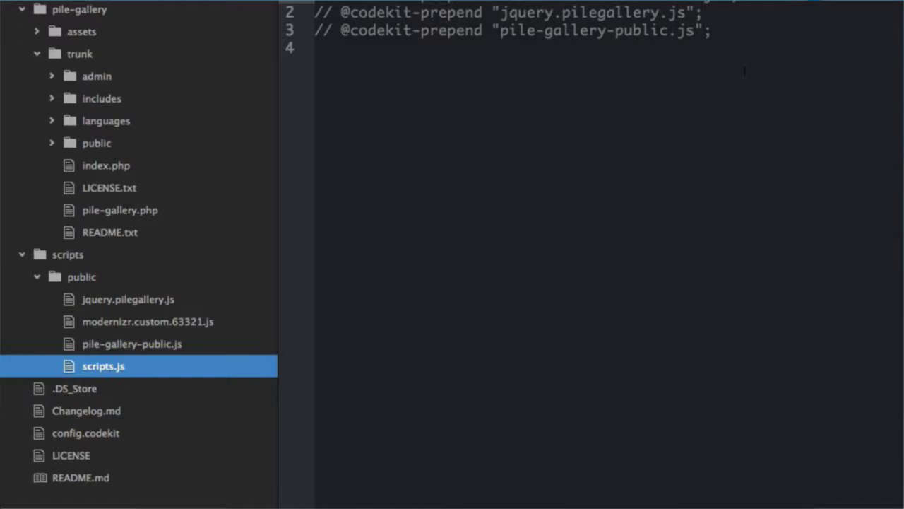
{"action": "left_click", "coordinate": [495, 79]}
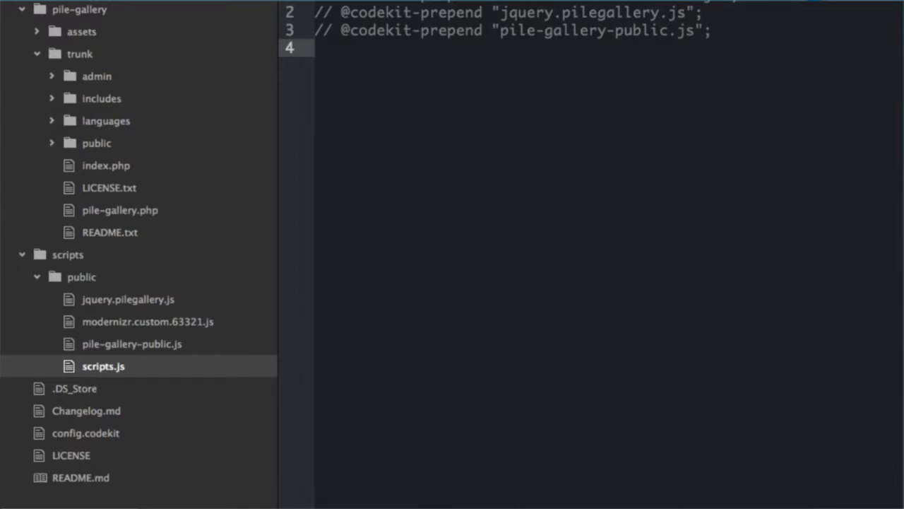
Switch to CodeKit, leave the project settings, and toggle the check for the modernizr prepend in scripts.js's imports.
{"action": "key", "text": "super+Tab"}
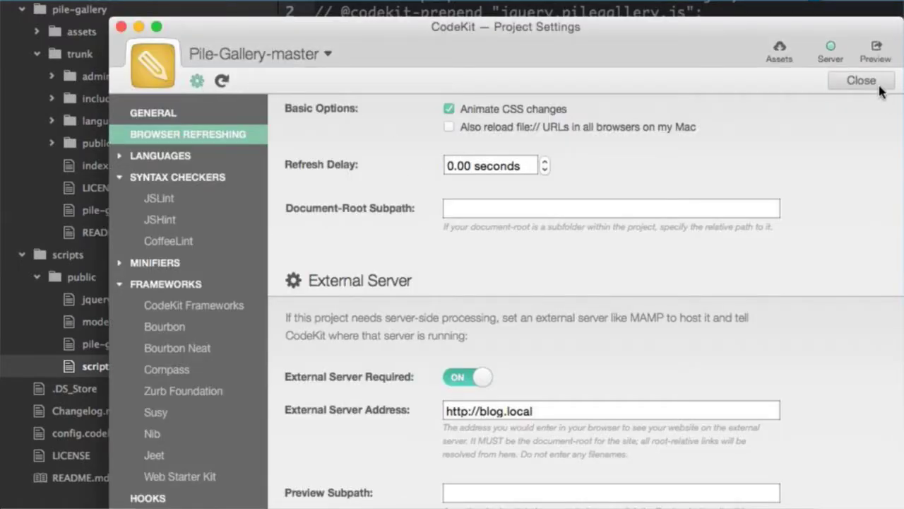
{"action": "left_click", "coordinate": [879, 86]}
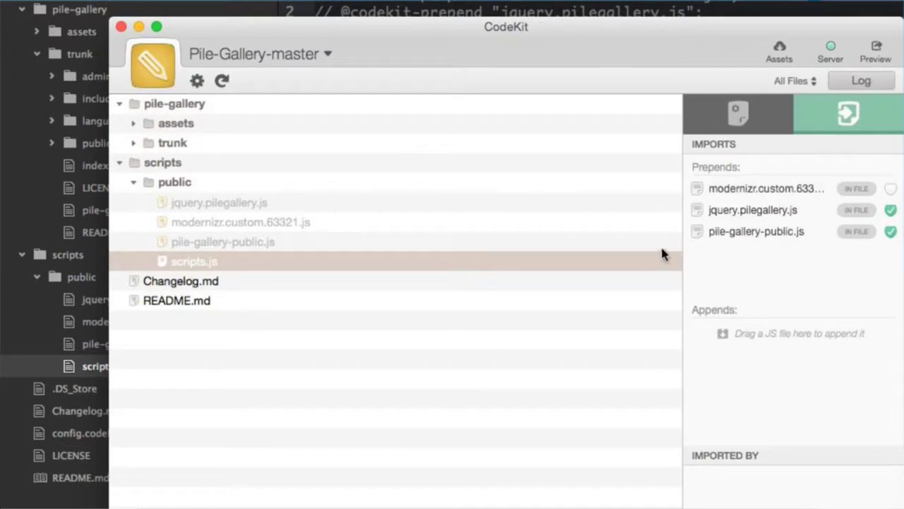
{"action": "left_click_drag", "start_coordinate": [445, 45], "coordinate": [338, 35]}
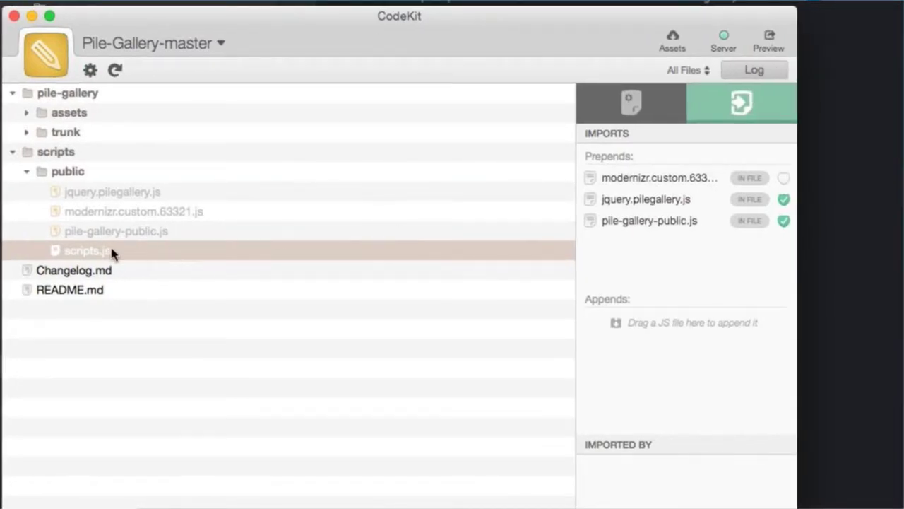
{"action": "left_click", "coordinate": [783, 177]}
{"action": "left_click", "coordinate": [671, 109]}
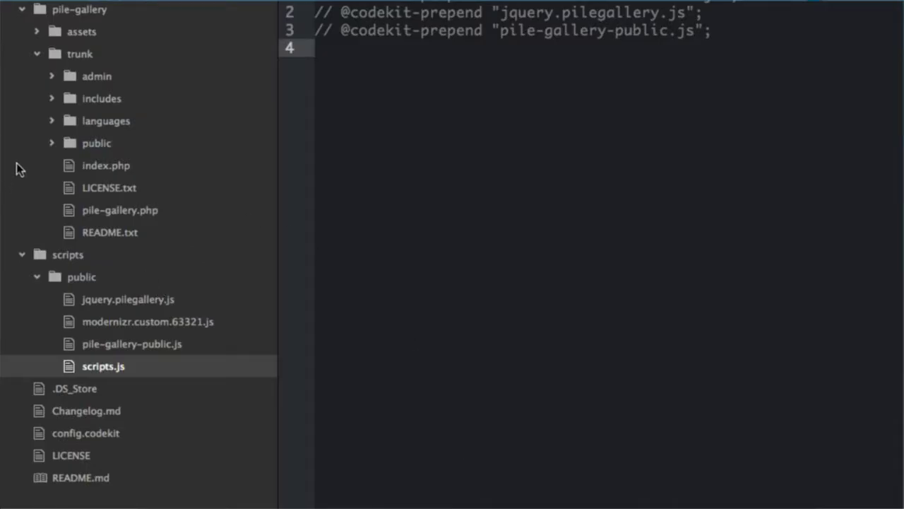
Return to the code editor, expand the js folder inside trunk/public, and select pile-gallery-public-min.js.
{"action": "left_click", "coordinate": [52, 142]}
{"action": "left_click", "coordinate": [67, 188]}
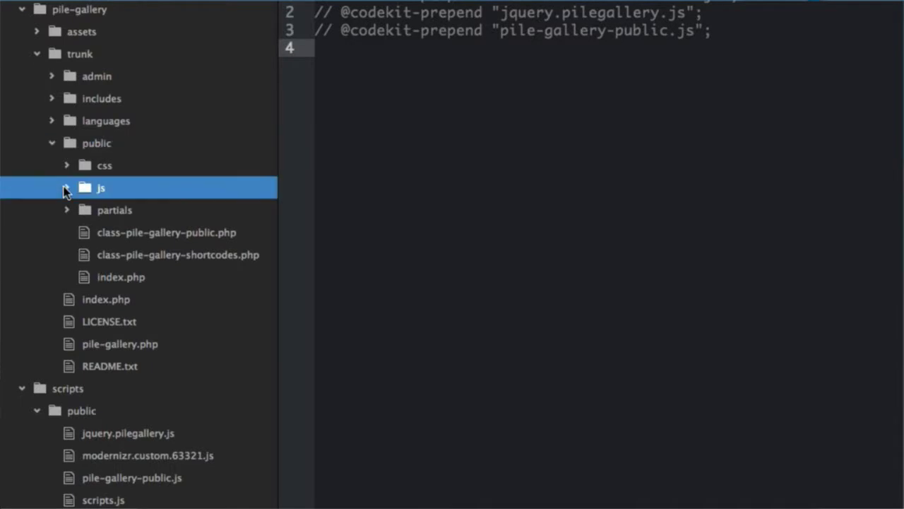
{"action": "left_click", "coordinate": [195, 209]}
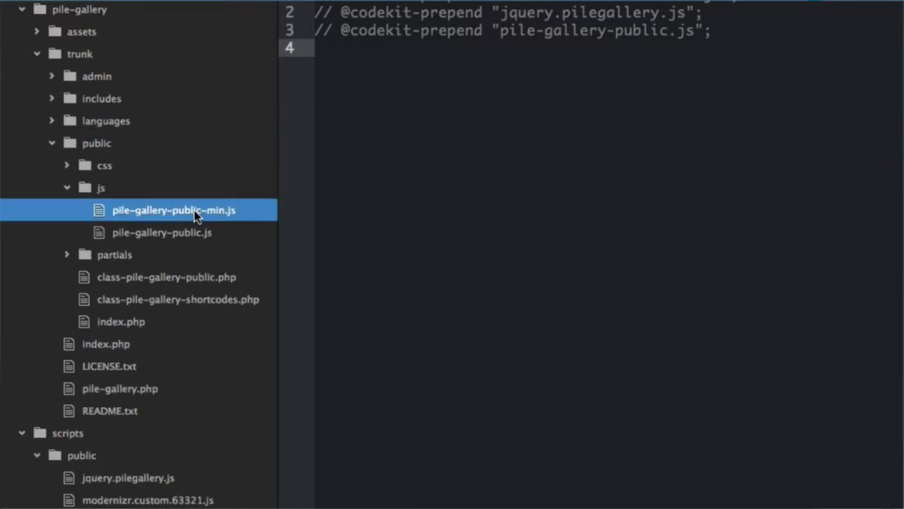